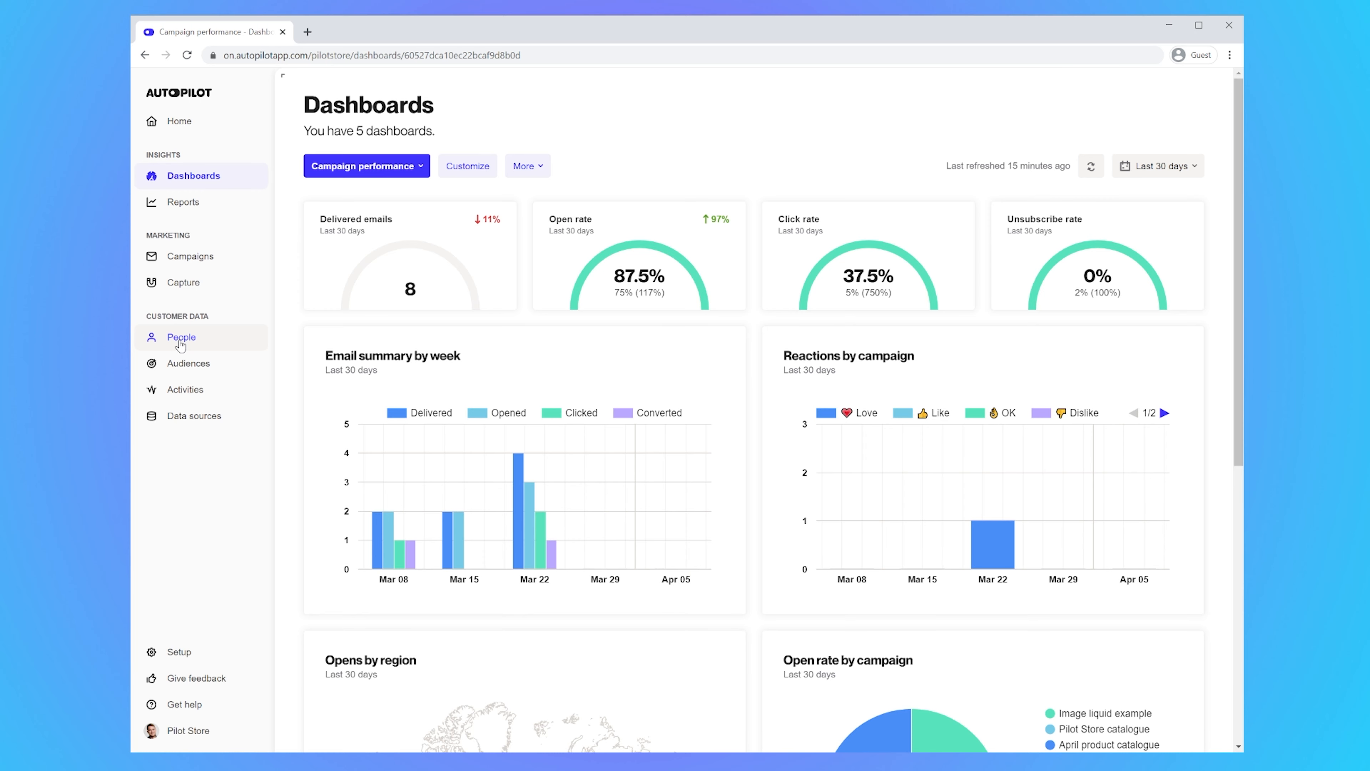
Open the People list and go to the profile of the customer with $23.88 total spent.
{"action": "left_click", "coordinate": [180, 345]}
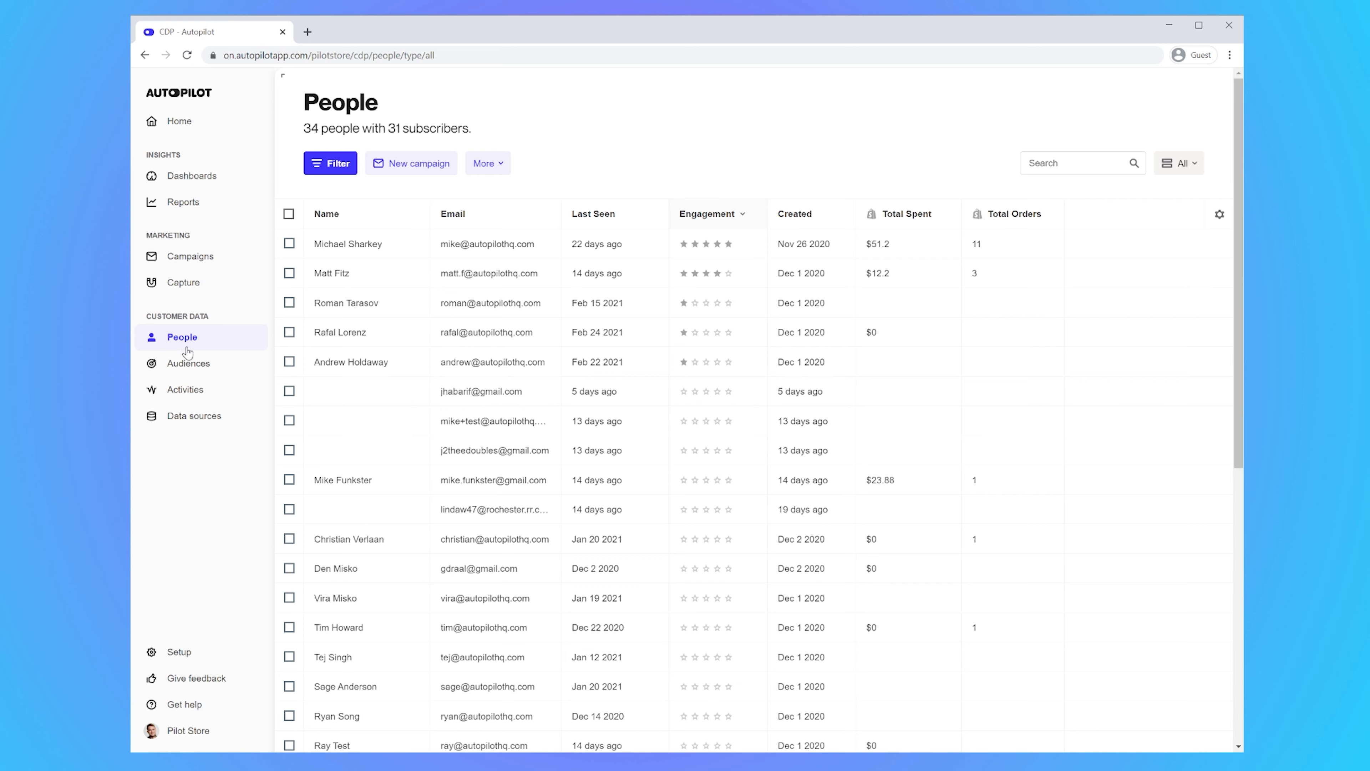
{"action": "left_click", "coordinate": [343, 480]}
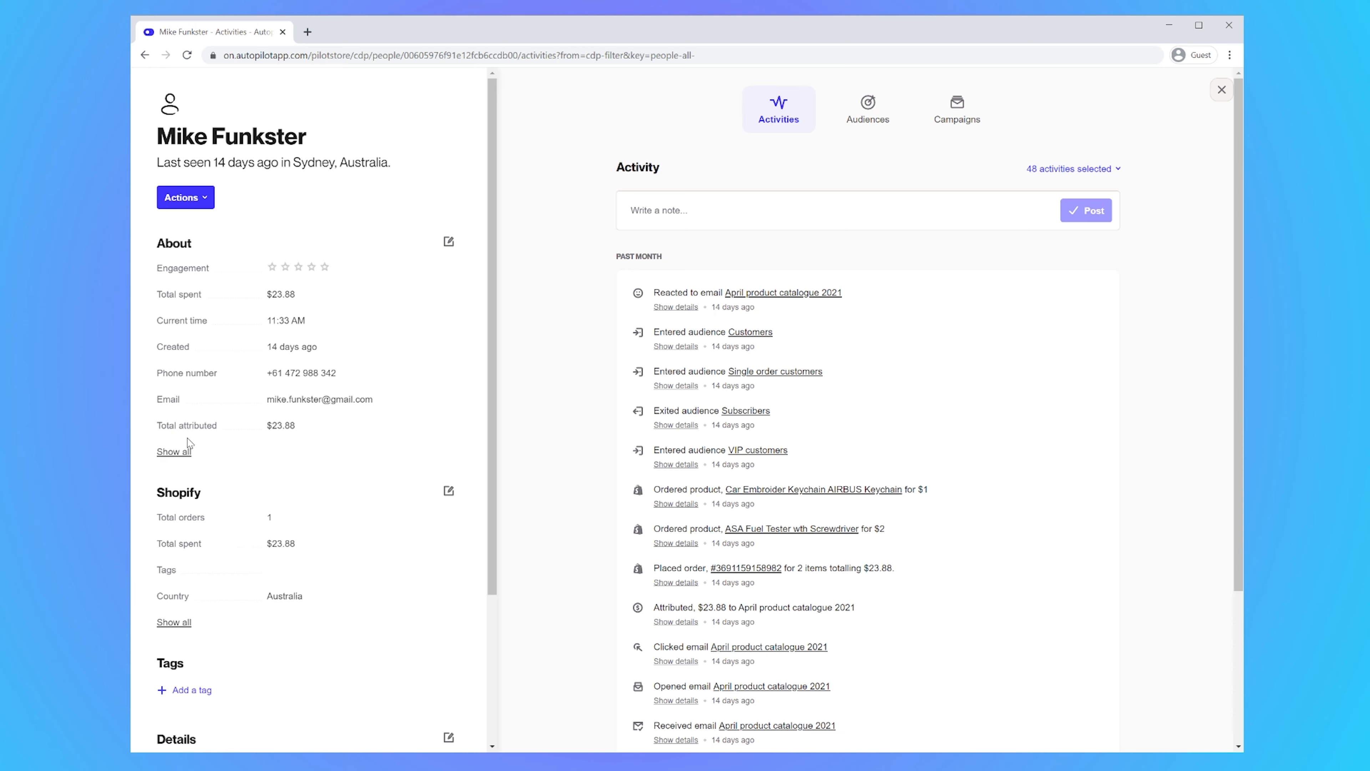
Examine the profile's sections, expanding the full list of Shopify fields and collapsing it again.
{"action": "scroll", "coordinate": [188, 443], "scroll_direction": "down", "scroll_amount": 3}
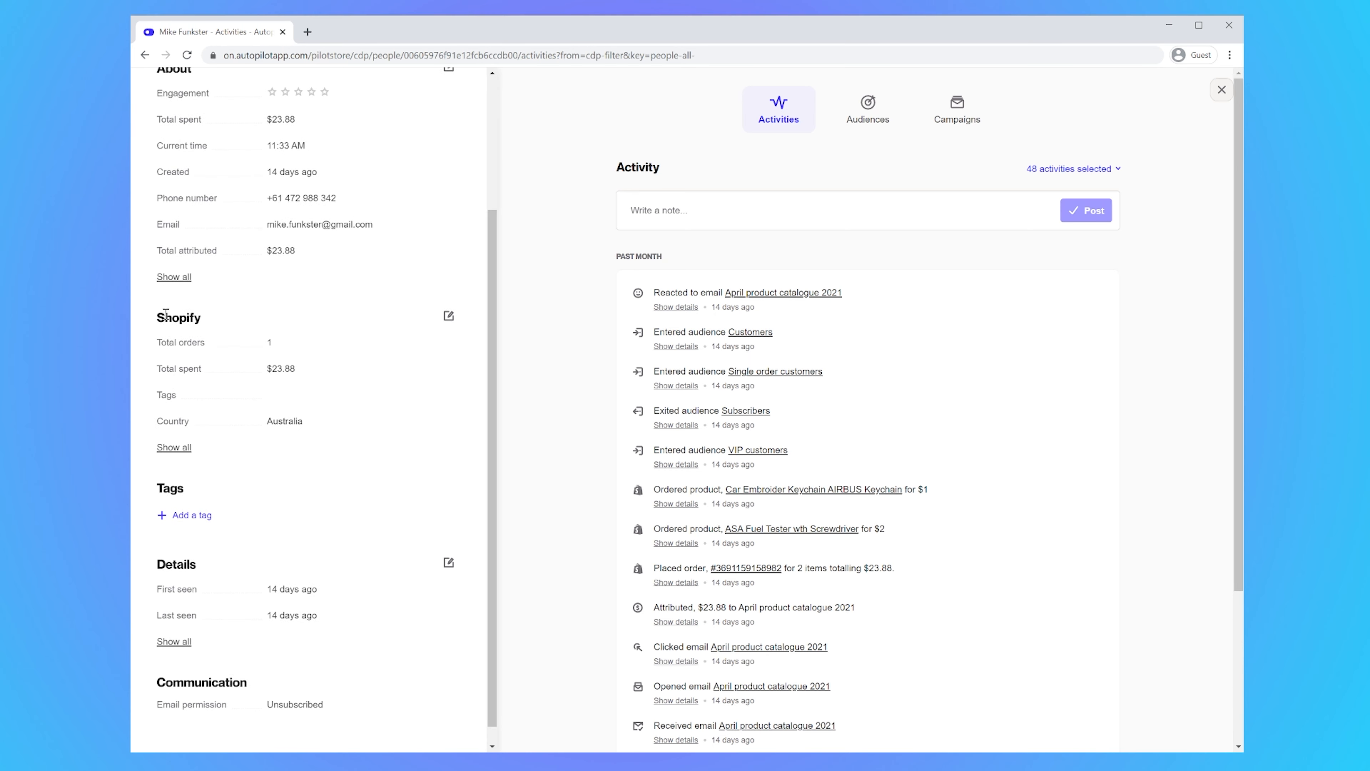
{"action": "left_click", "coordinate": [174, 447]}
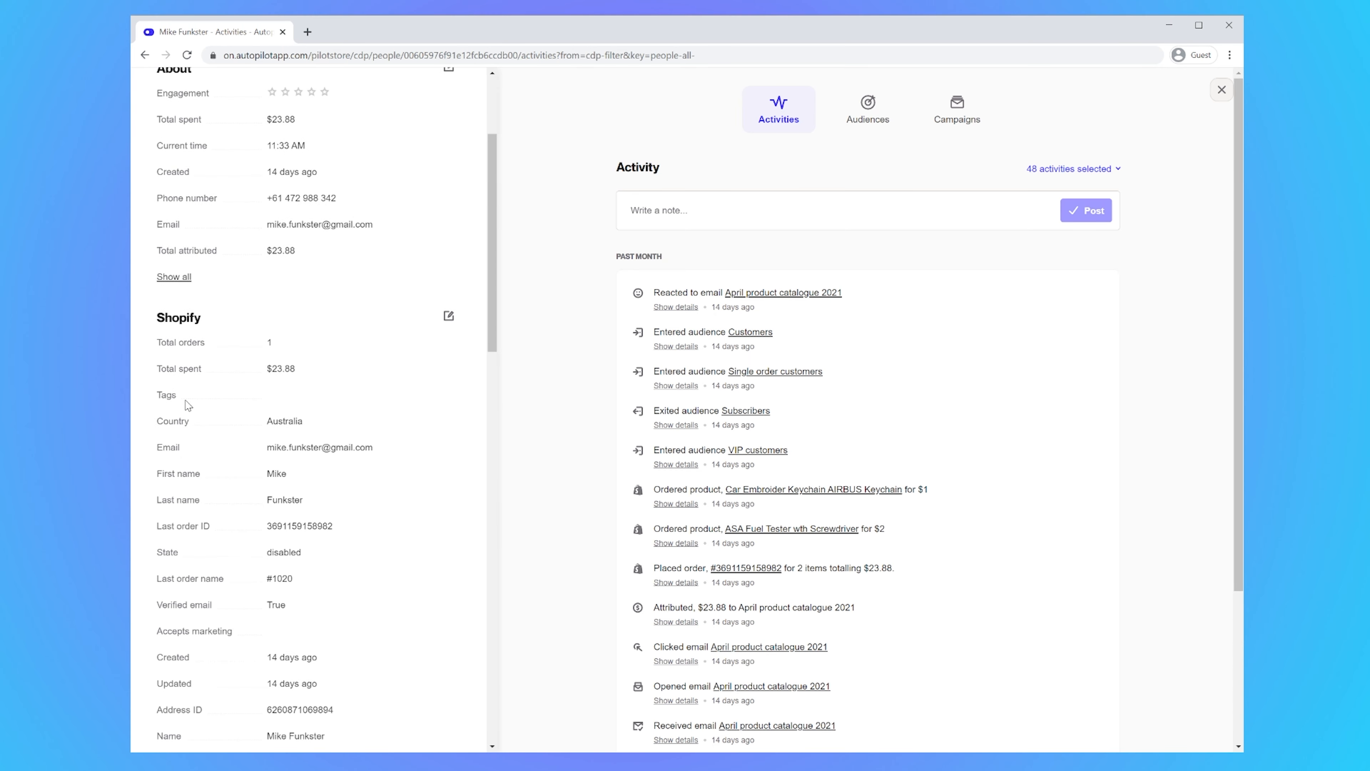
{"action": "scroll", "coordinate": [185, 398], "scroll_direction": "down", "scroll_amount": 9}
{"action": "scroll", "coordinate": [185, 399], "scroll_direction": "down", "scroll_amount": 9}
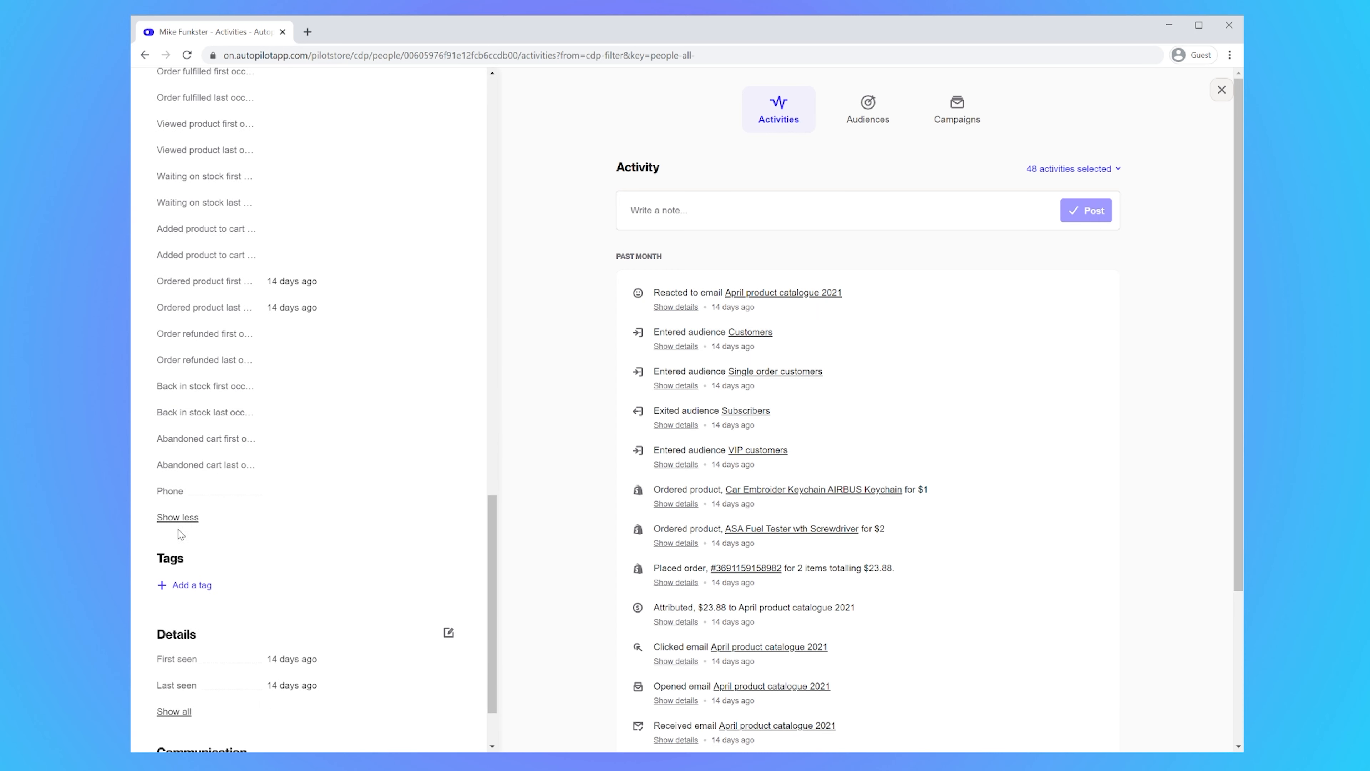
{"action": "left_click", "coordinate": [183, 521]}
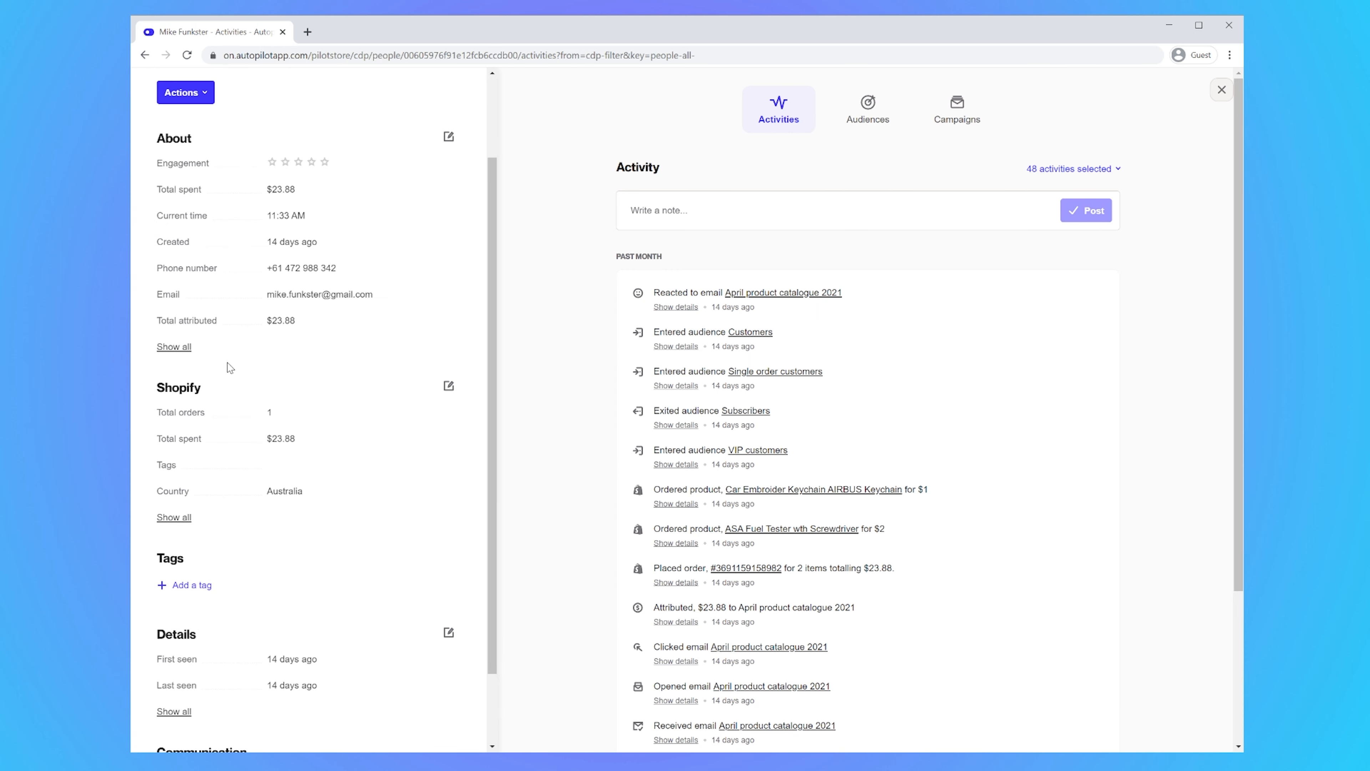
{"action": "scroll", "coordinate": [230, 510], "scroll_direction": "down", "scroll_amount": 2}
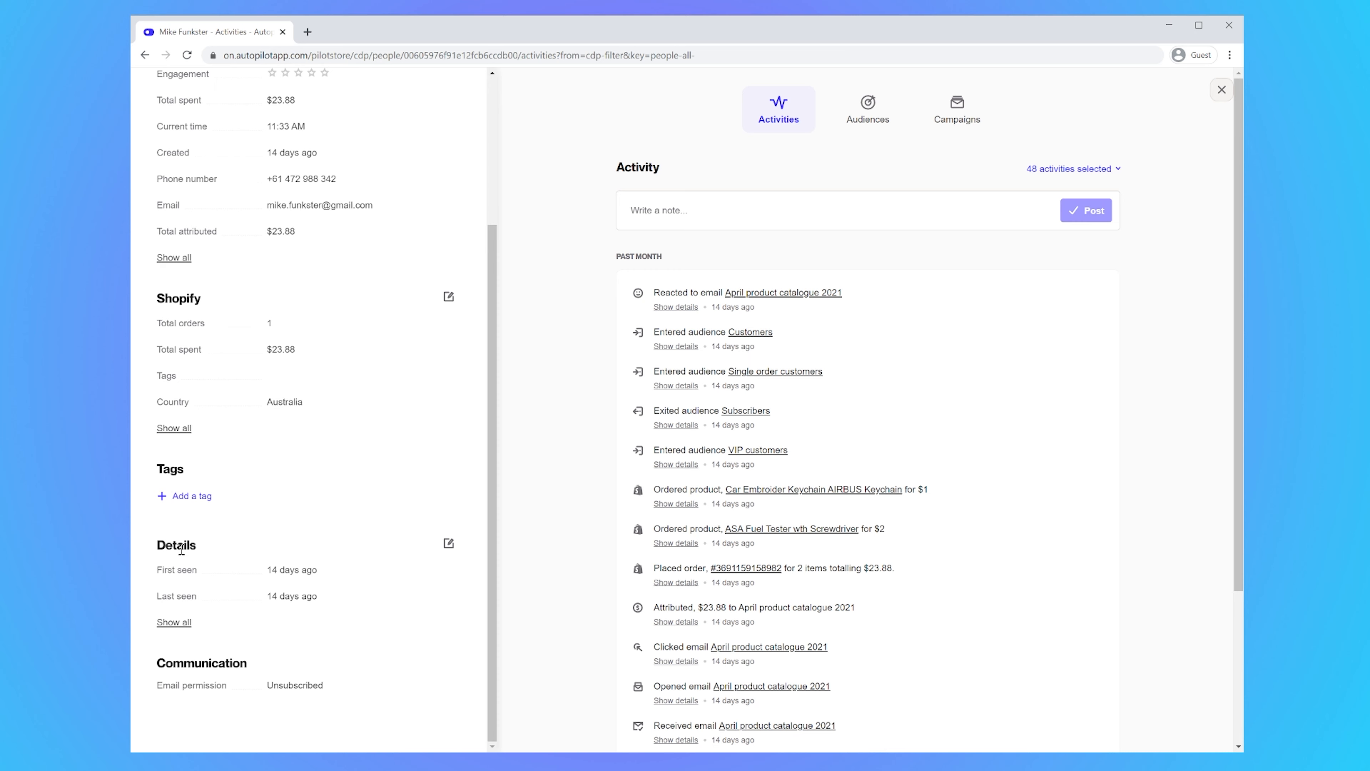
{"action": "scroll", "coordinate": [214, 648], "scroll_direction": "up", "scroll_amount": 4}
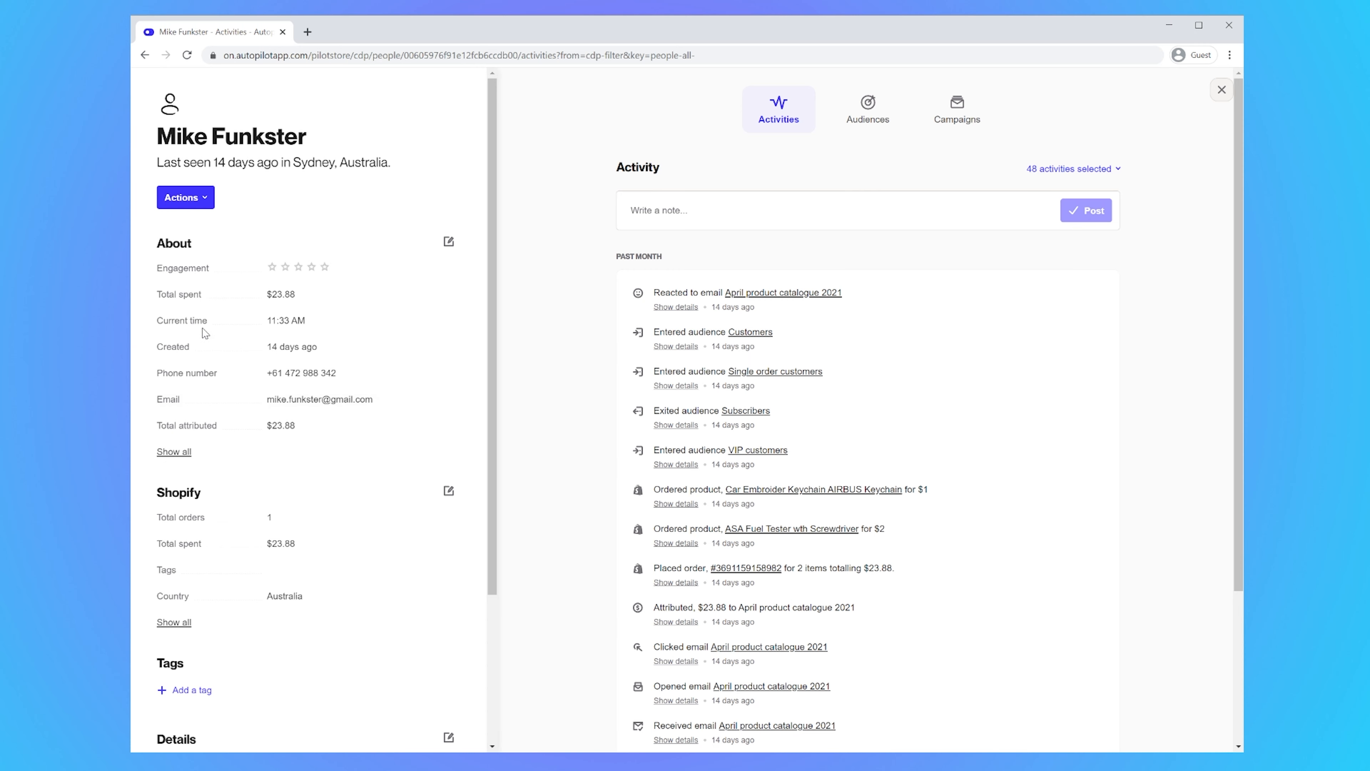
Start a new custom field in the About section and name it "Total loyalty points", correcting its spelling.
{"action": "left_click", "coordinate": [450, 243]}
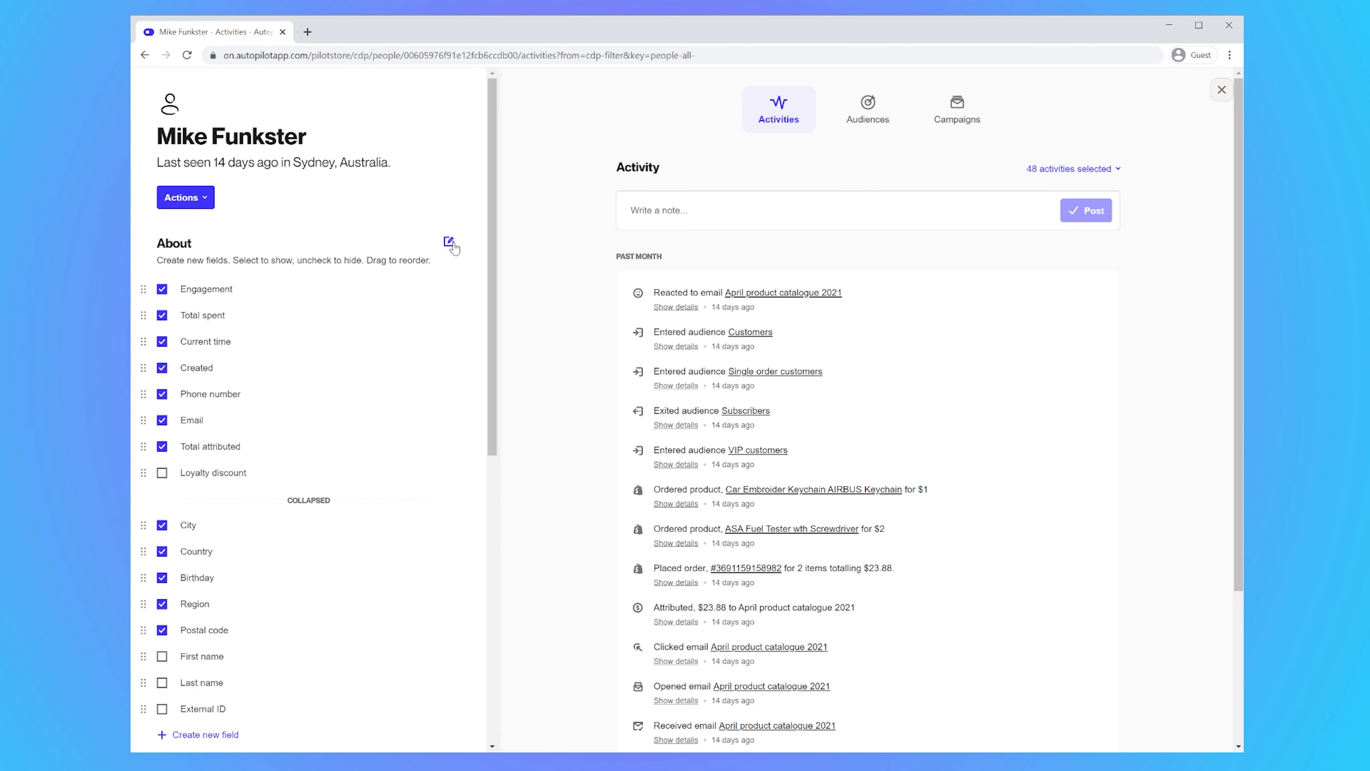
{"action": "scroll", "coordinate": [259, 427], "scroll_direction": "down", "scroll_amount": 5}
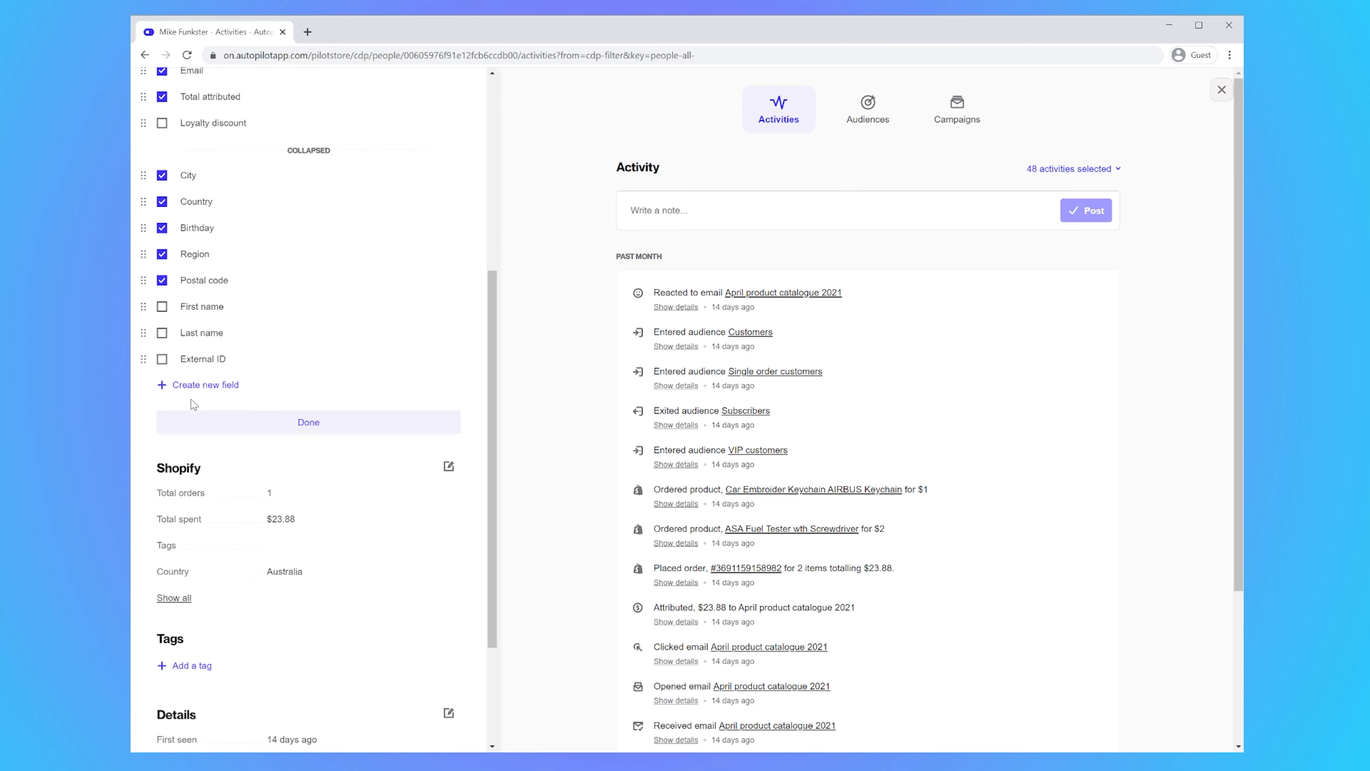
{"action": "left_click", "coordinate": [211, 387]}
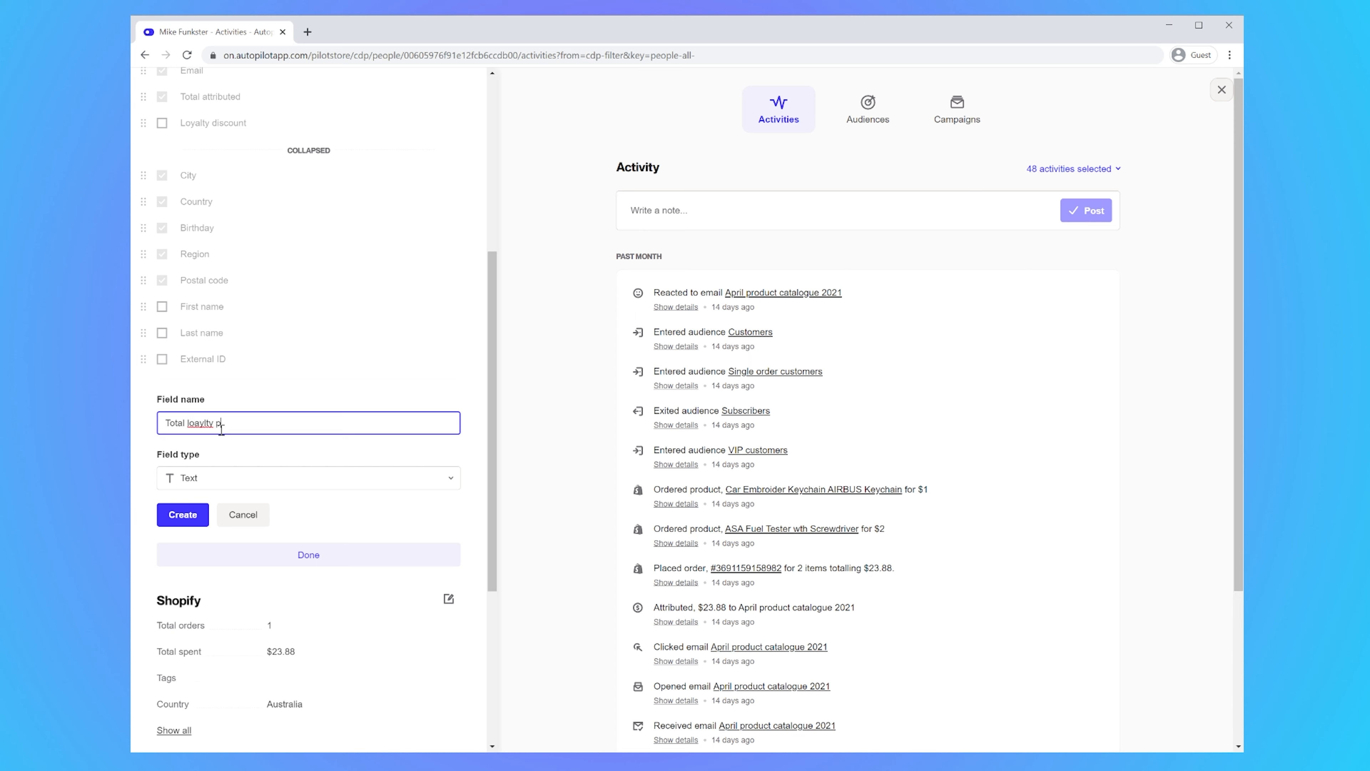
{"action": "right_click", "coordinate": [195, 425]}
{"action": "left_click", "coordinate": [217, 439]}
{"action": "left_click", "coordinate": [314, 393]}
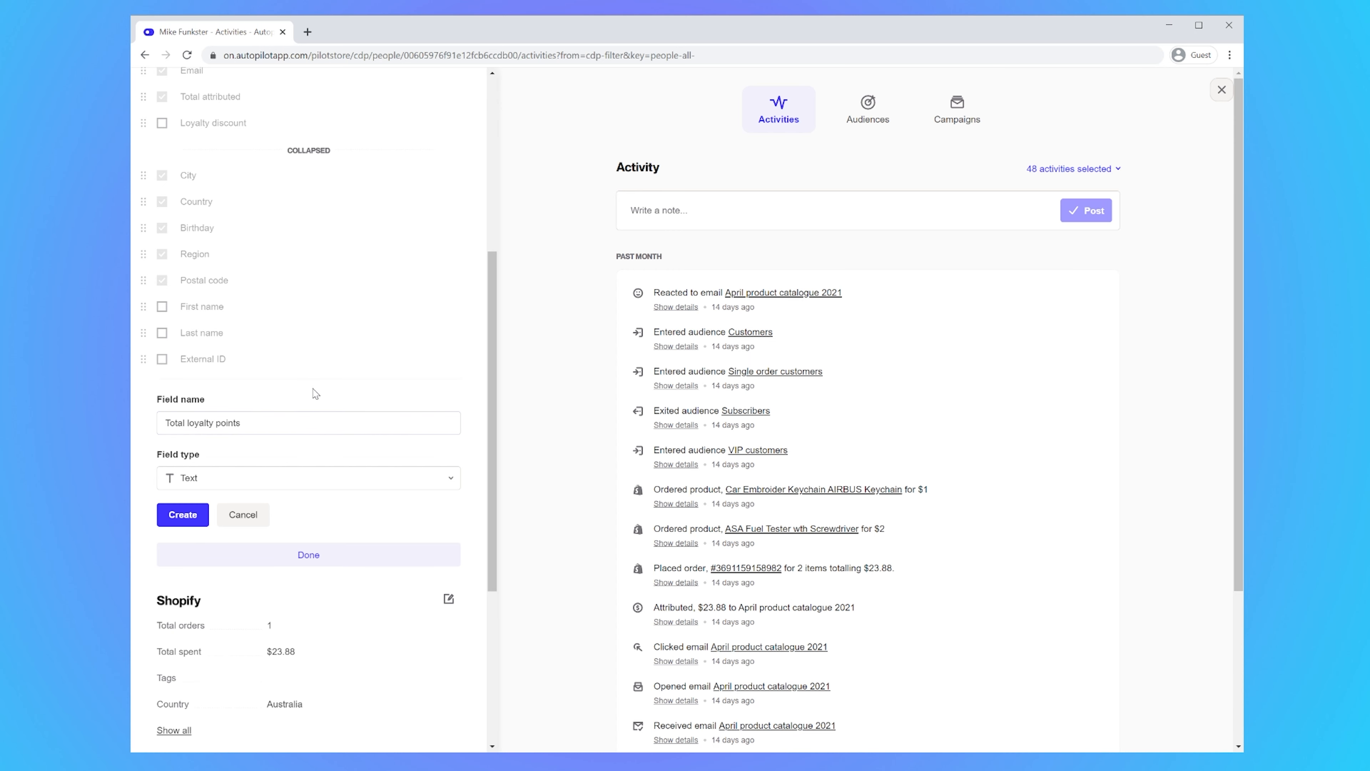
Review the available field types, set the new field's type to Number and create the field.
{"action": "left_click", "coordinate": [284, 487]}
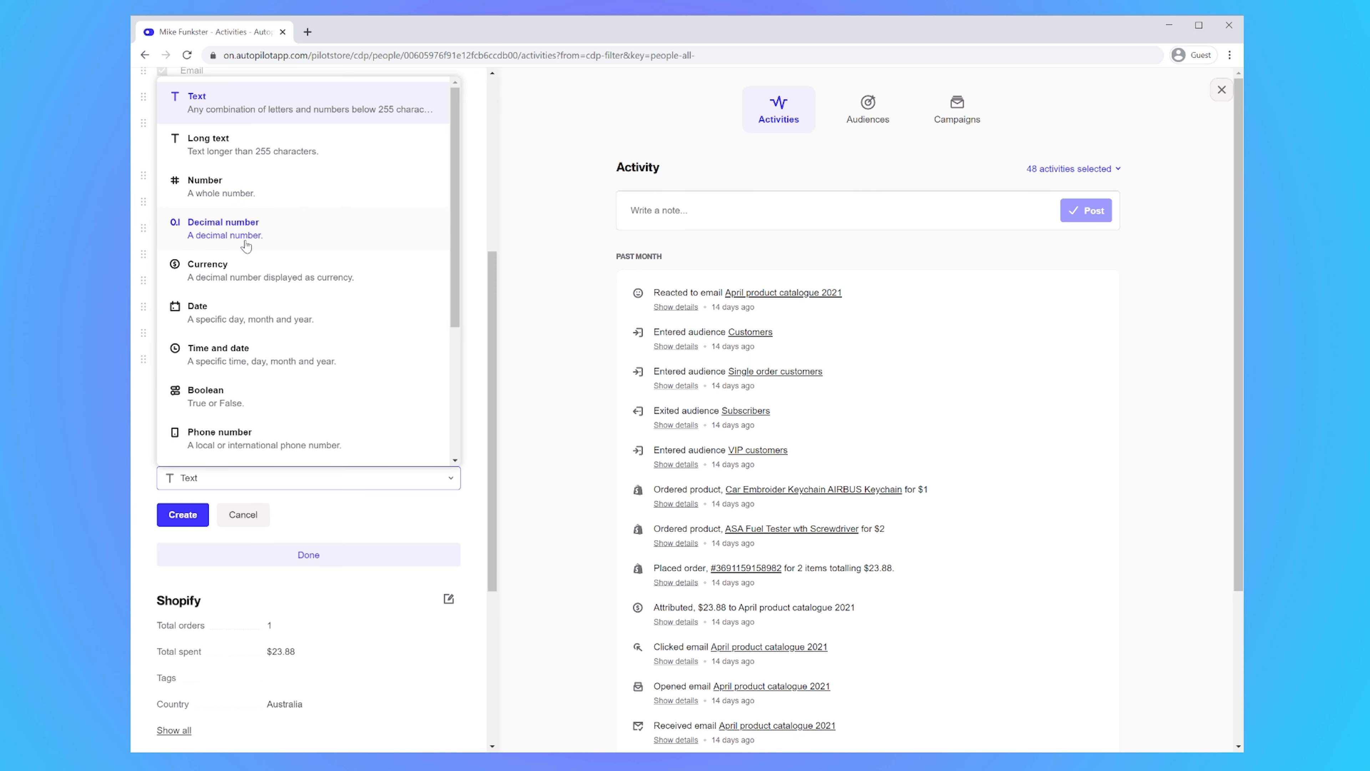
{"action": "scroll", "coordinate": [241, 304], "scroll_direction": "down", "scroll_amount": 2}
{"action": "scroll", "coordinate": [242, 304], "scroll_direction": "down", "scroll_amount": 3}
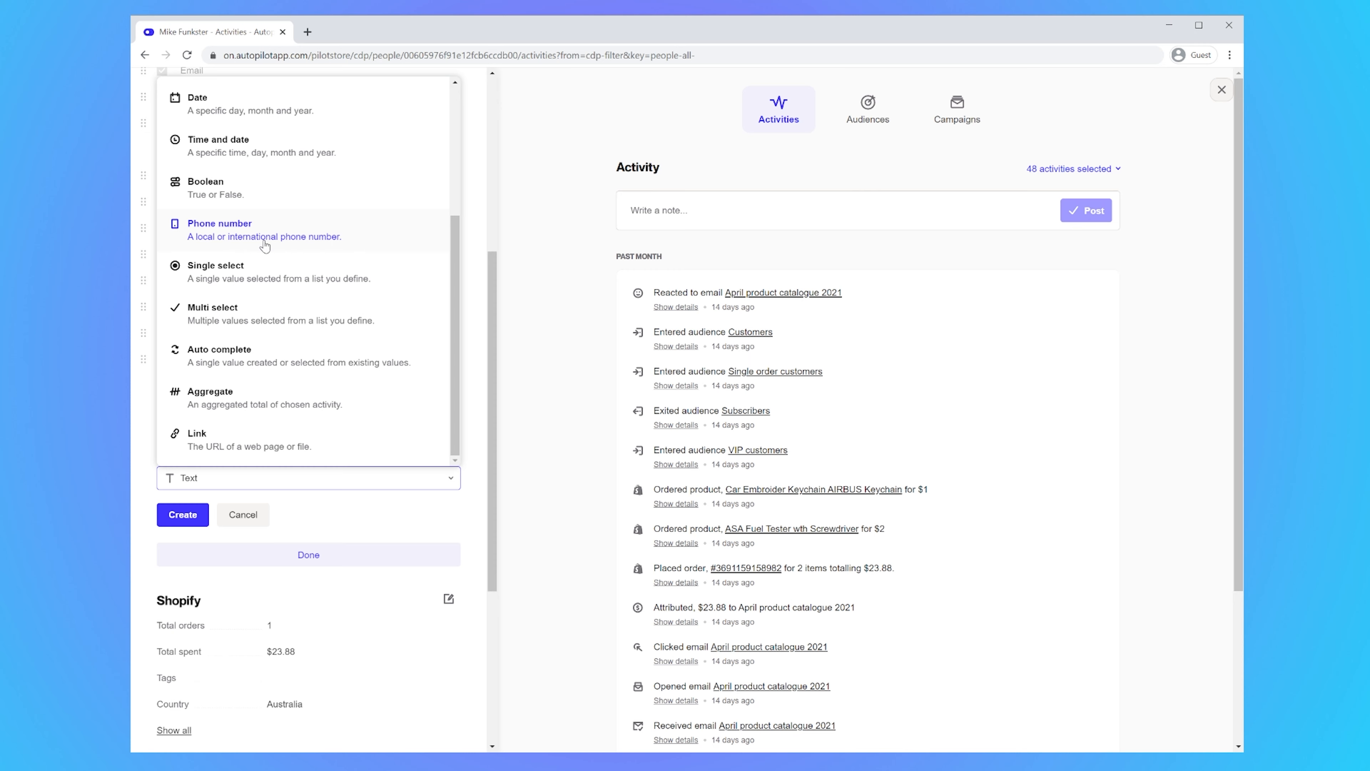
{"action": "scroll", "coordinate": [243, 248], "scroll_direction": "up", "scroll_amount": 3}
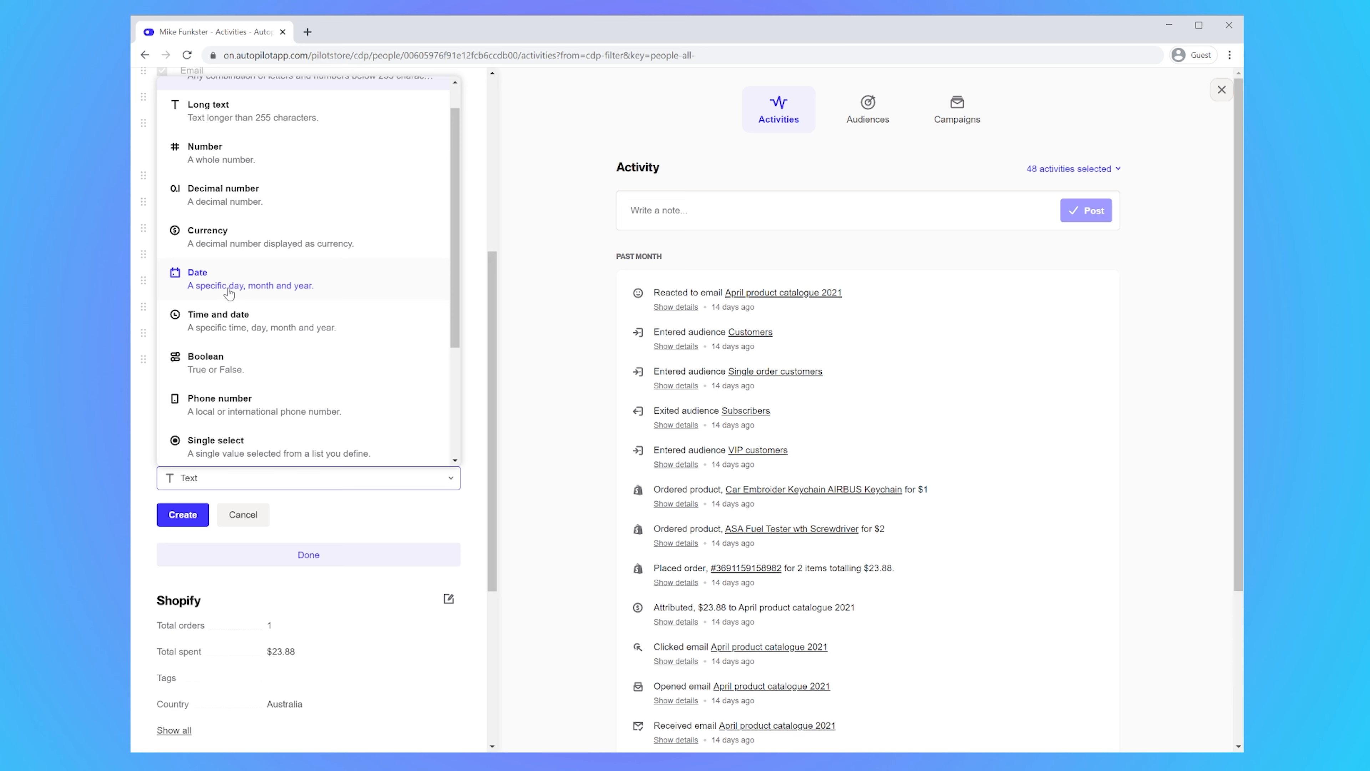
{"action": "scroll", "coordinate": [230, 293], "scroll_direction": "up", "scroll_amount": 1}
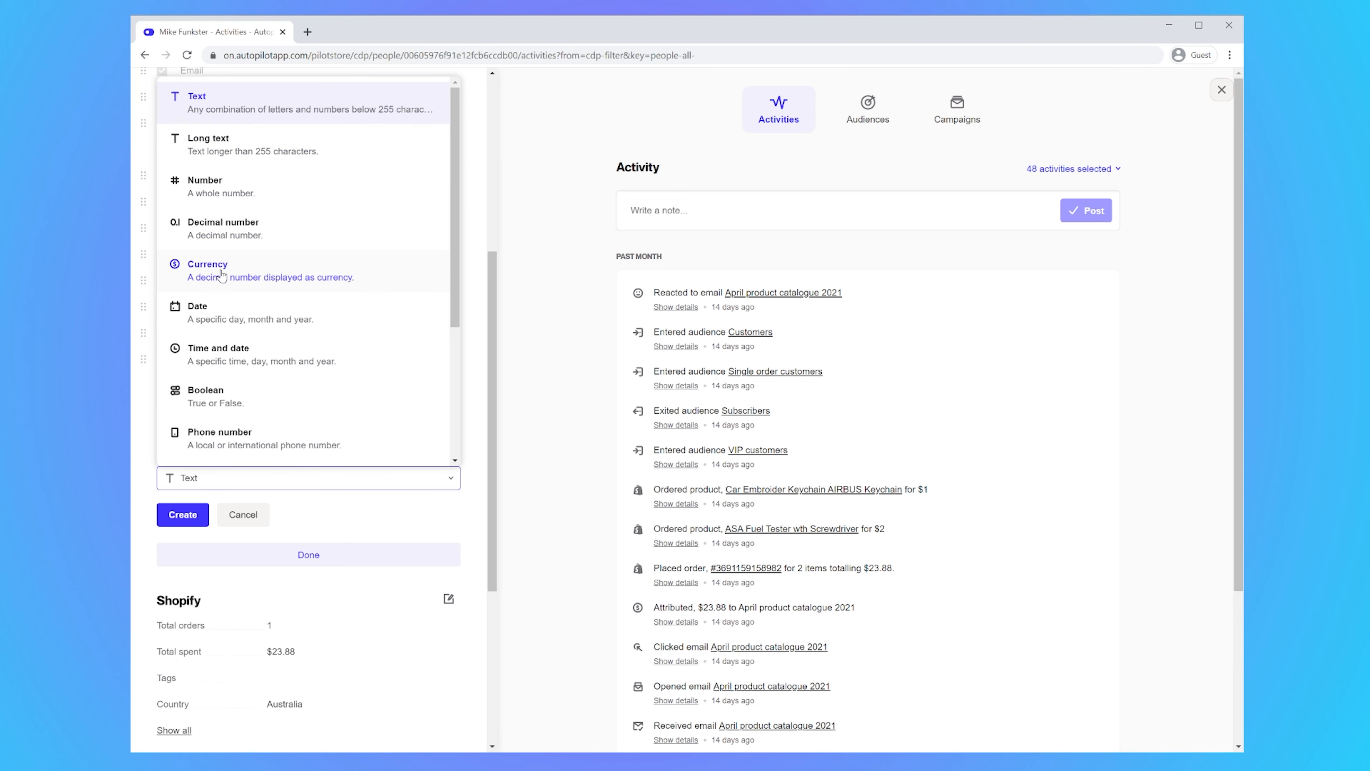
{"action": "scroll", "coordinate": [218, 273], "scroll_direction": "down", "scroll_amount": 4}
{"action": "scroll", "coordinate": [292, 254], "scroll_direction": "up", "scroll_amount": 4}
{"action": "left_click", "coordinate": [219, 200]}
{"action": "left_click", "coordinate": [158, 421]}
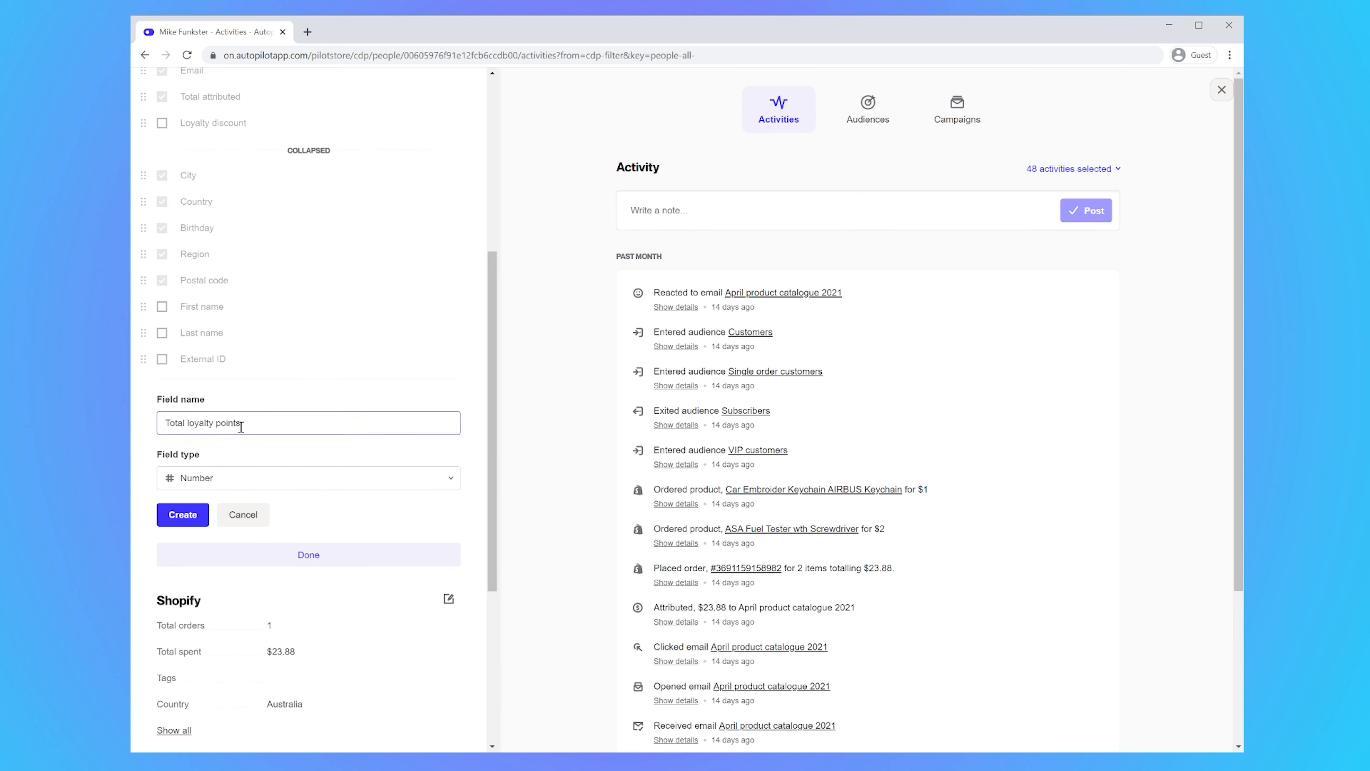
{"action": "left_click", "coordinate": [183, 516]}
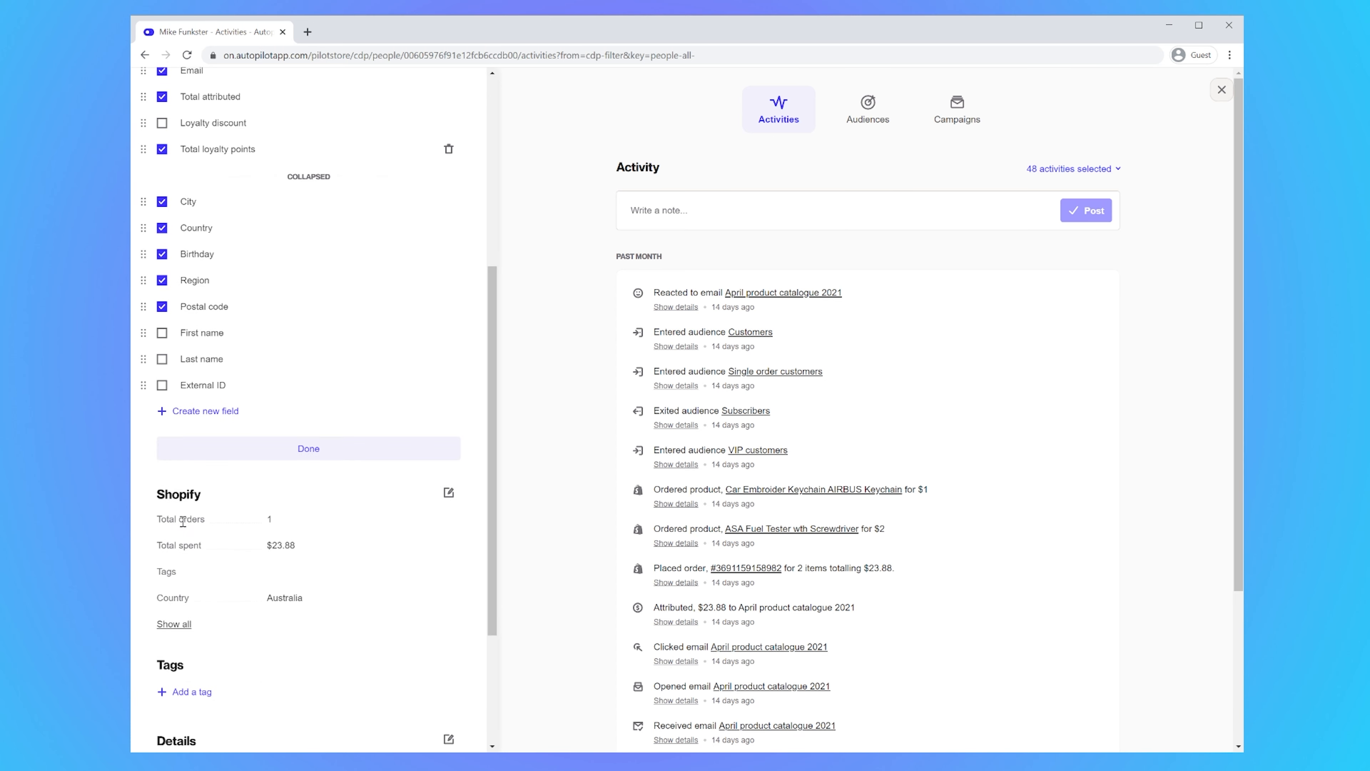
Move Total loyalty points to the top of the About field list, above Engagement, and finish editing the section.
{"action": "scroll", "coordinate": [184, 521], "scroll_direction": "up", "scroll_amount": 6}
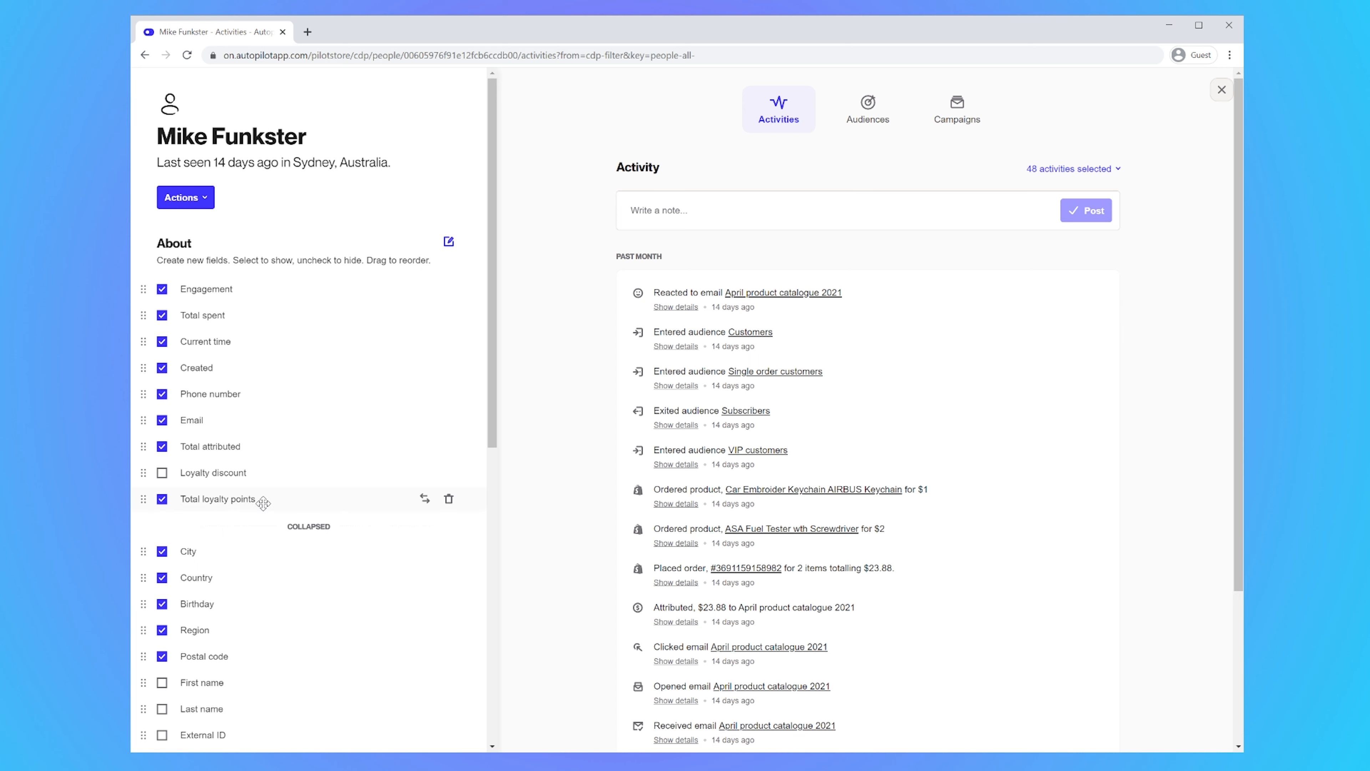
{"action": "left_click_drag", "start_coordinate": [195, 501], "coordinate": [196, 291]}
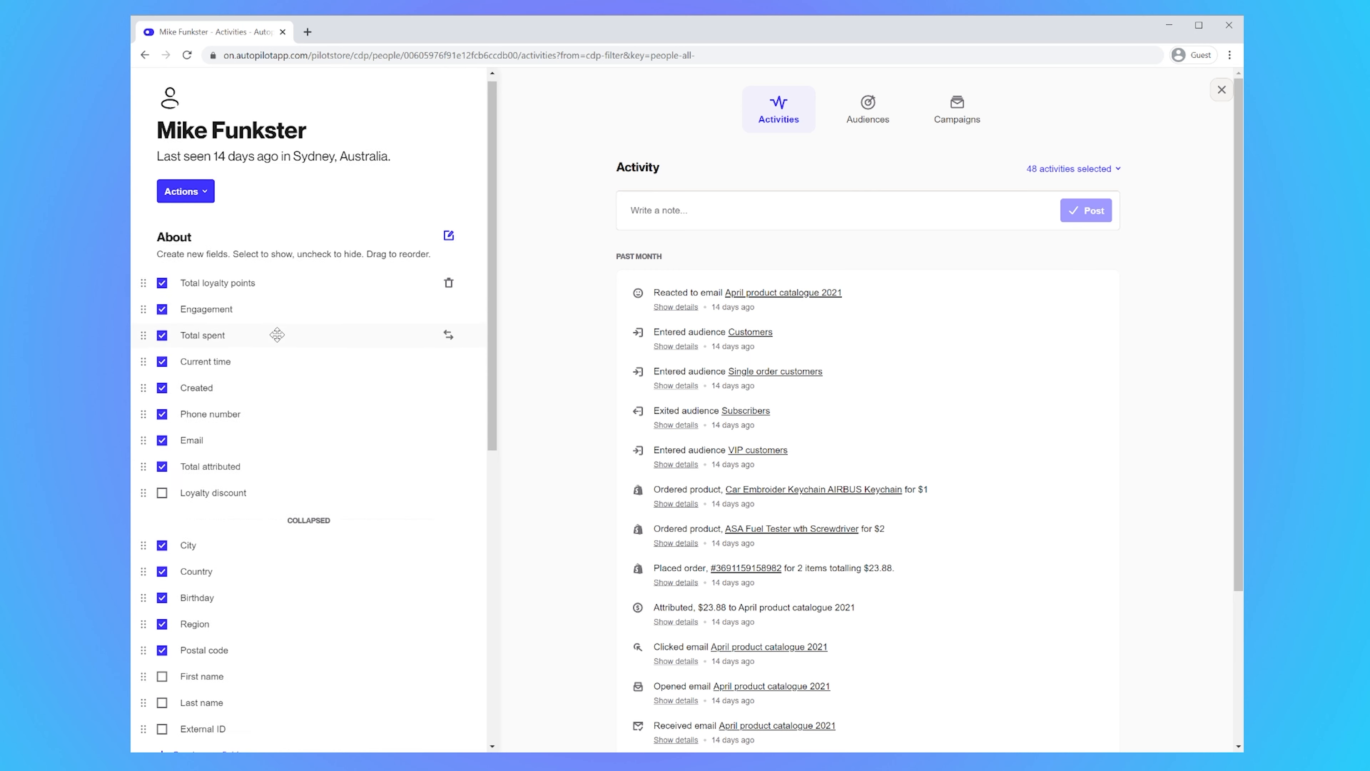
{"action": "scroll", "coordinate": [269, 340], "scroll_direction": "down", "scroll_amount": 5}
{"action": "left_click", "coordinate": [313, 537]}
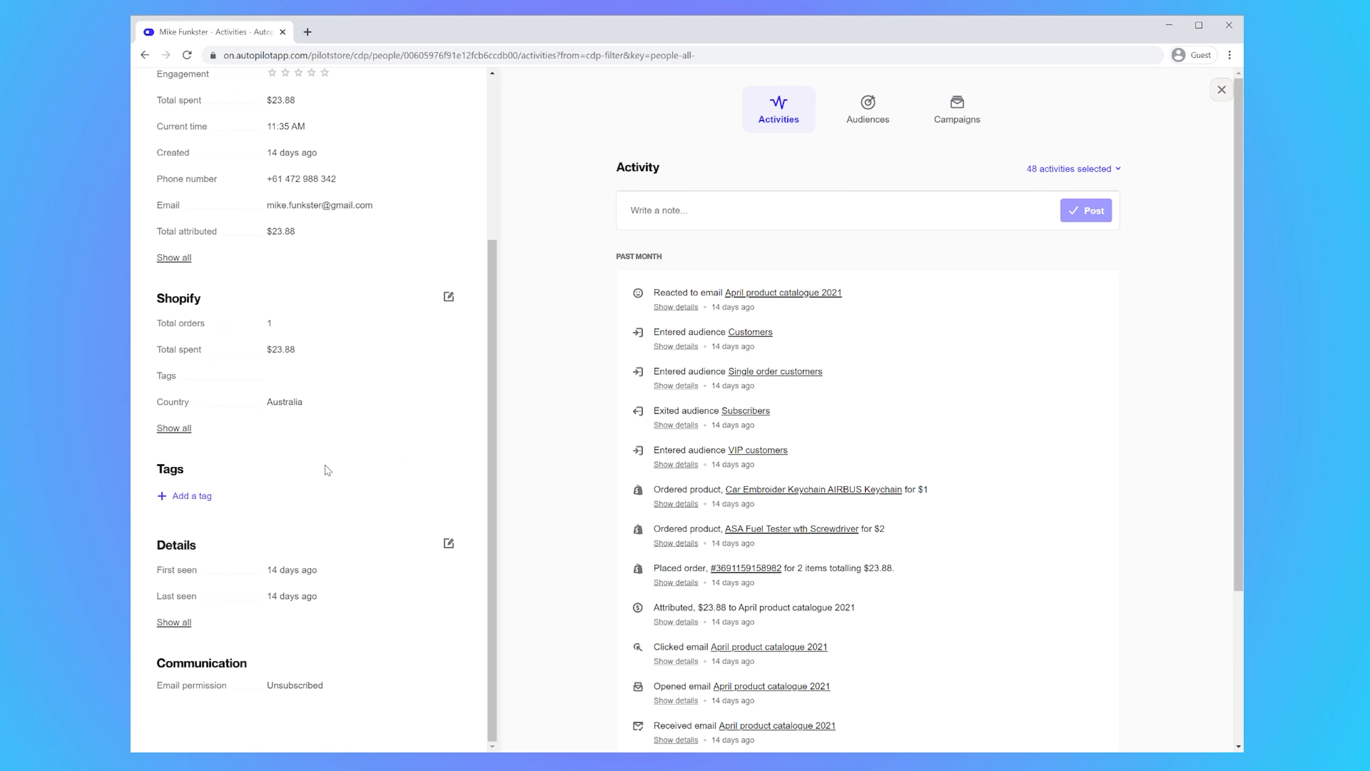
Set the customer's Total loyalty points value to 100 and save it.
{"action": "scroll", "coordinate": [327, 469], "scroll_direction": "up", "scroll_amount": 5}
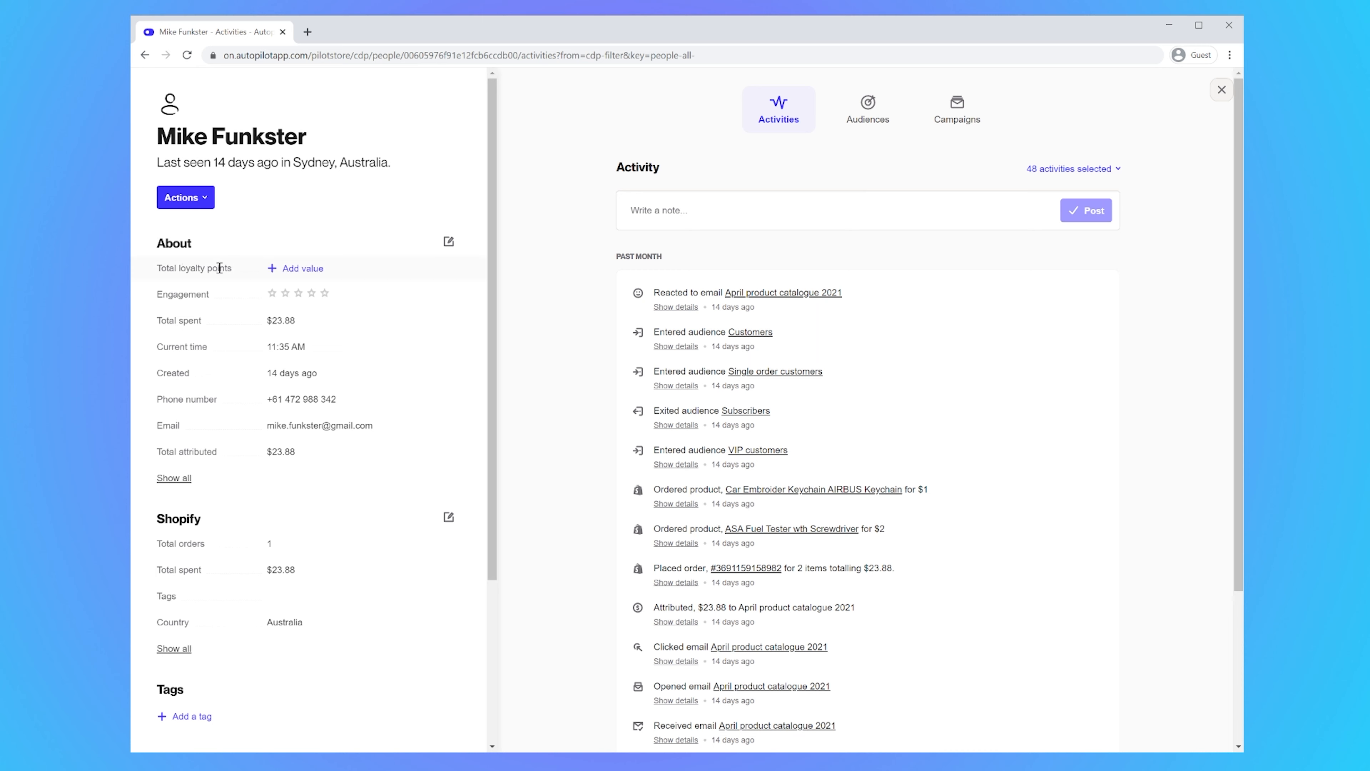
{"action": "left_click", "coordinate": [298, 269]}
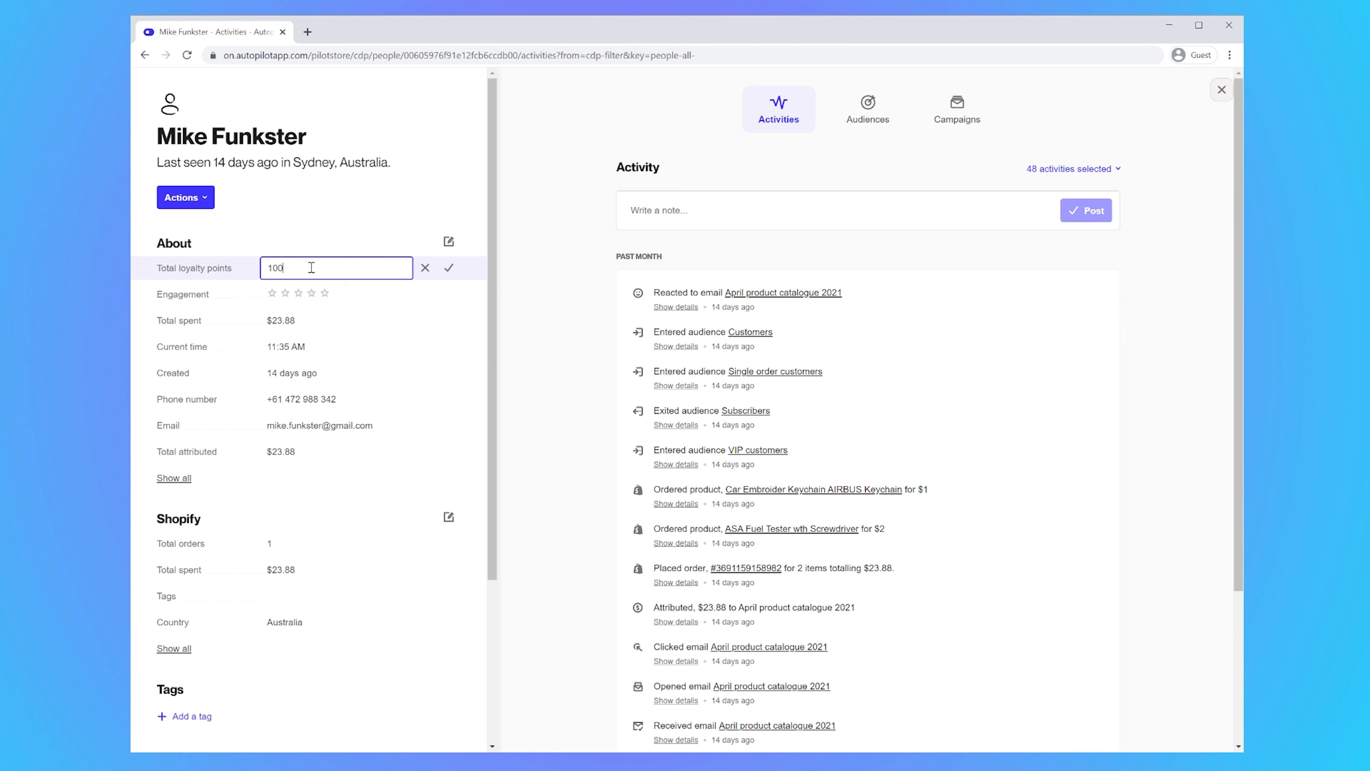
{"action": "left_click", "coordinate": [449, 268]}
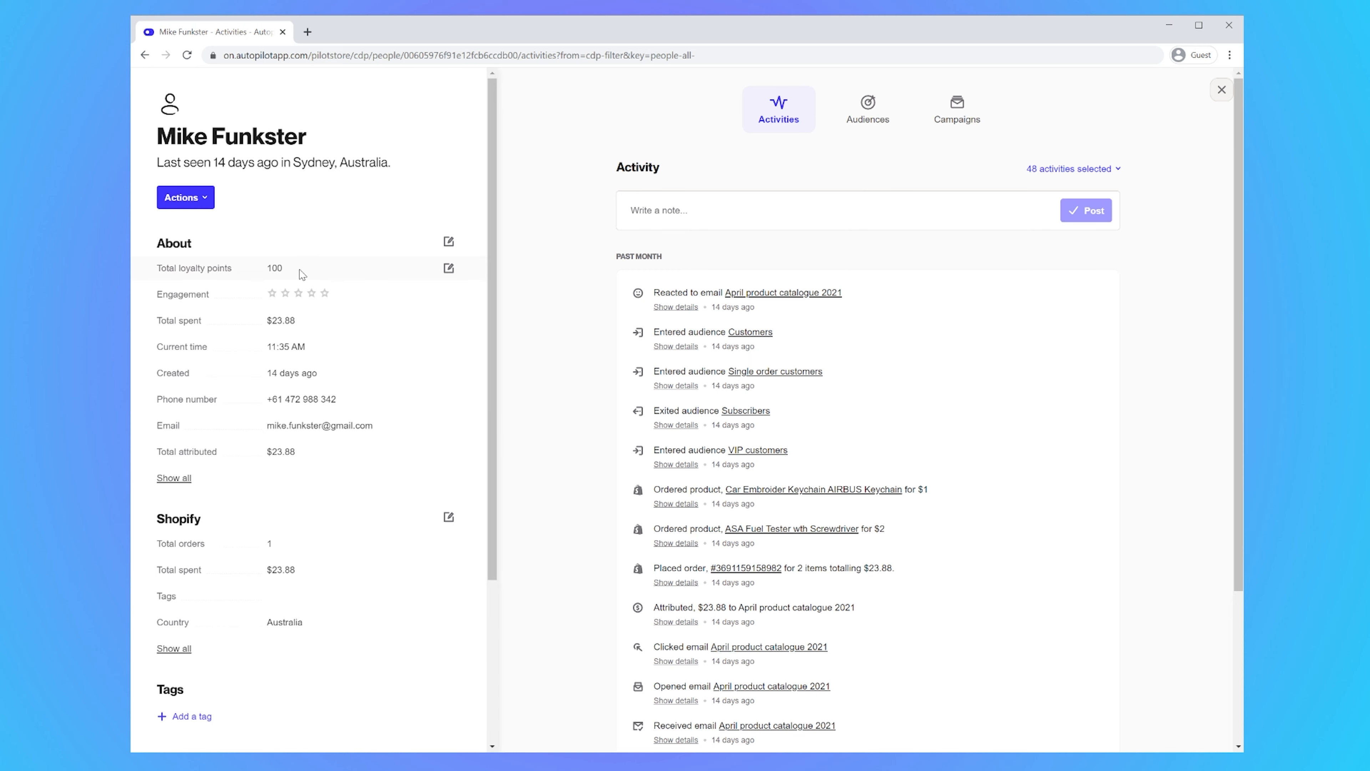
Move Total loyalty points into the collapsed group of the About section, directly above City, and finish editing.
{"action": "left_click", "coordinate": [446, 245]}
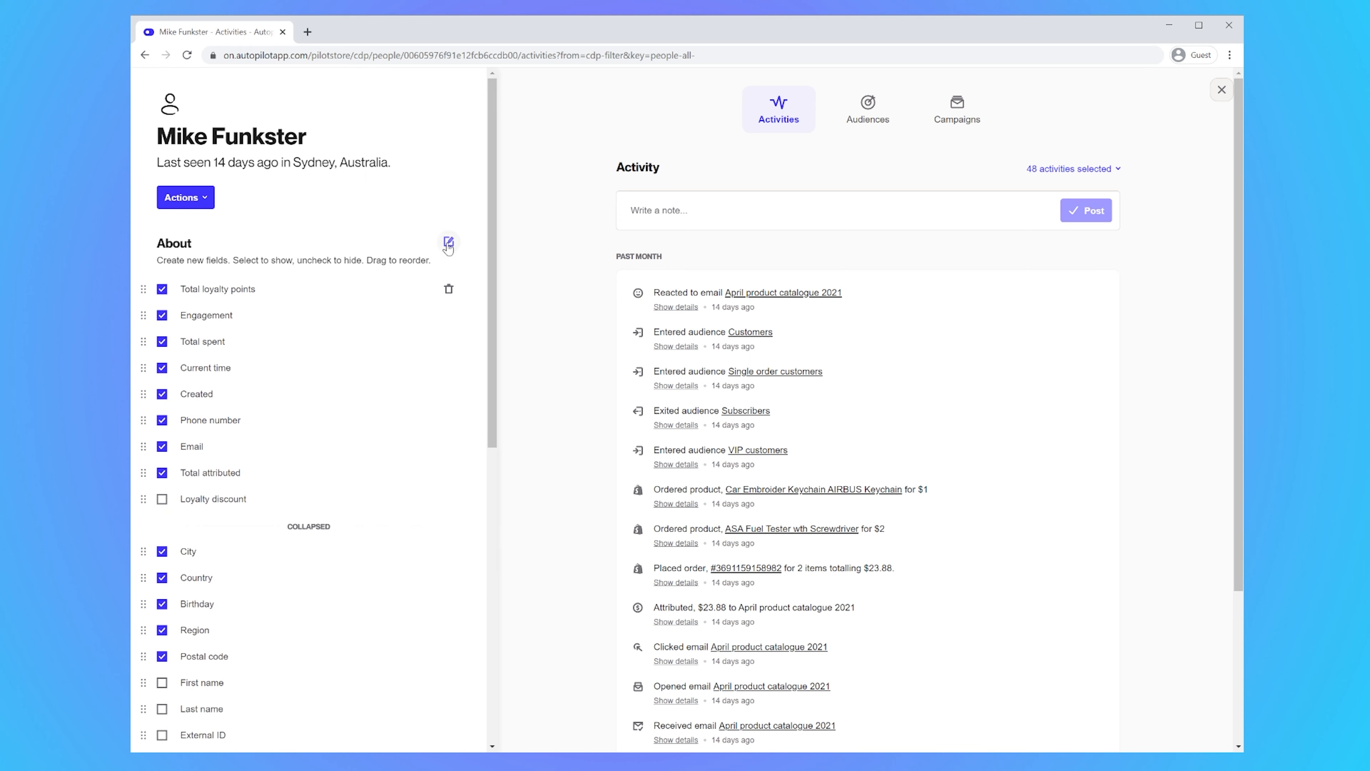
{"action": "left_click_drag", "start_coordinate": [216, 292], "coordinate": [188, 524]}
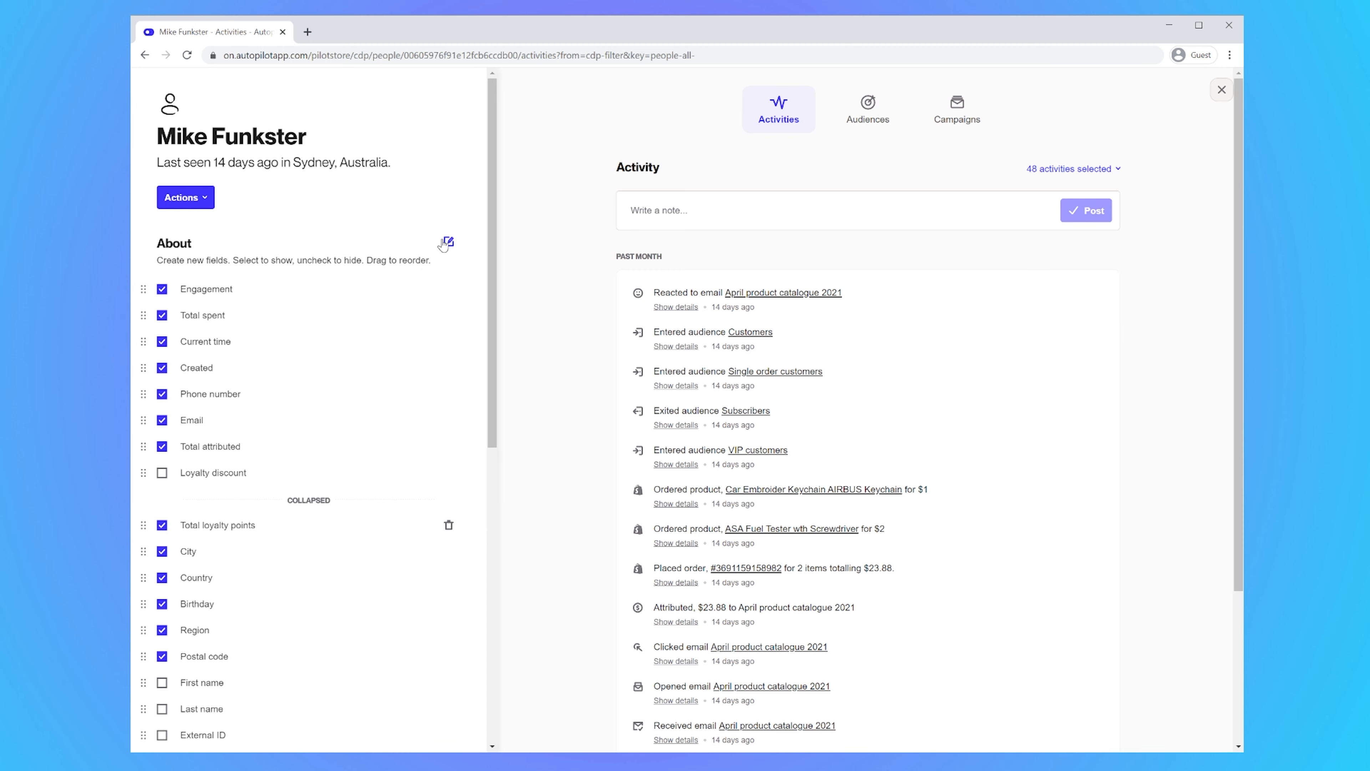
{"action": "left_click", "coordinate": [450, 244]}
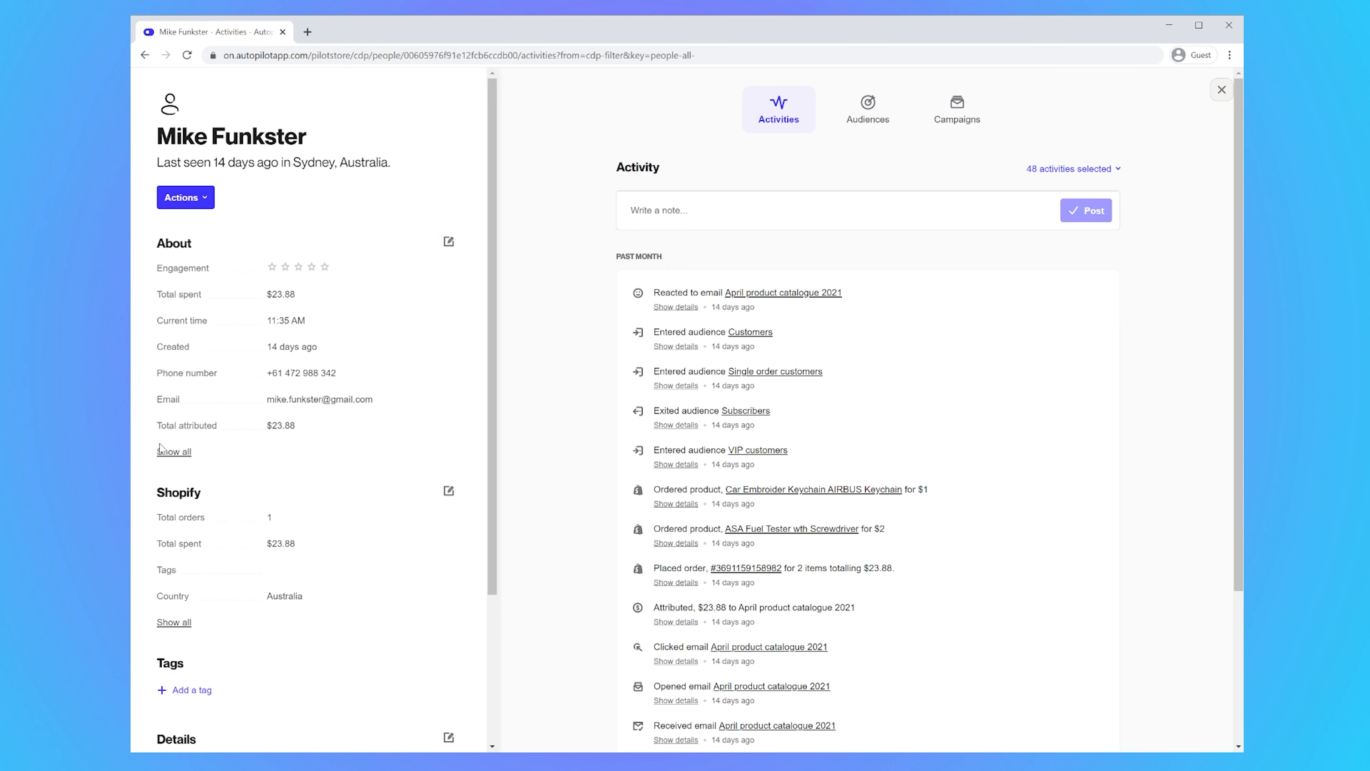
Check where Total loyalty points sits among the collapsed About fields, in both the expanded section and its field editor.
{"action": "left_click", "coordinate": [180, 453]}
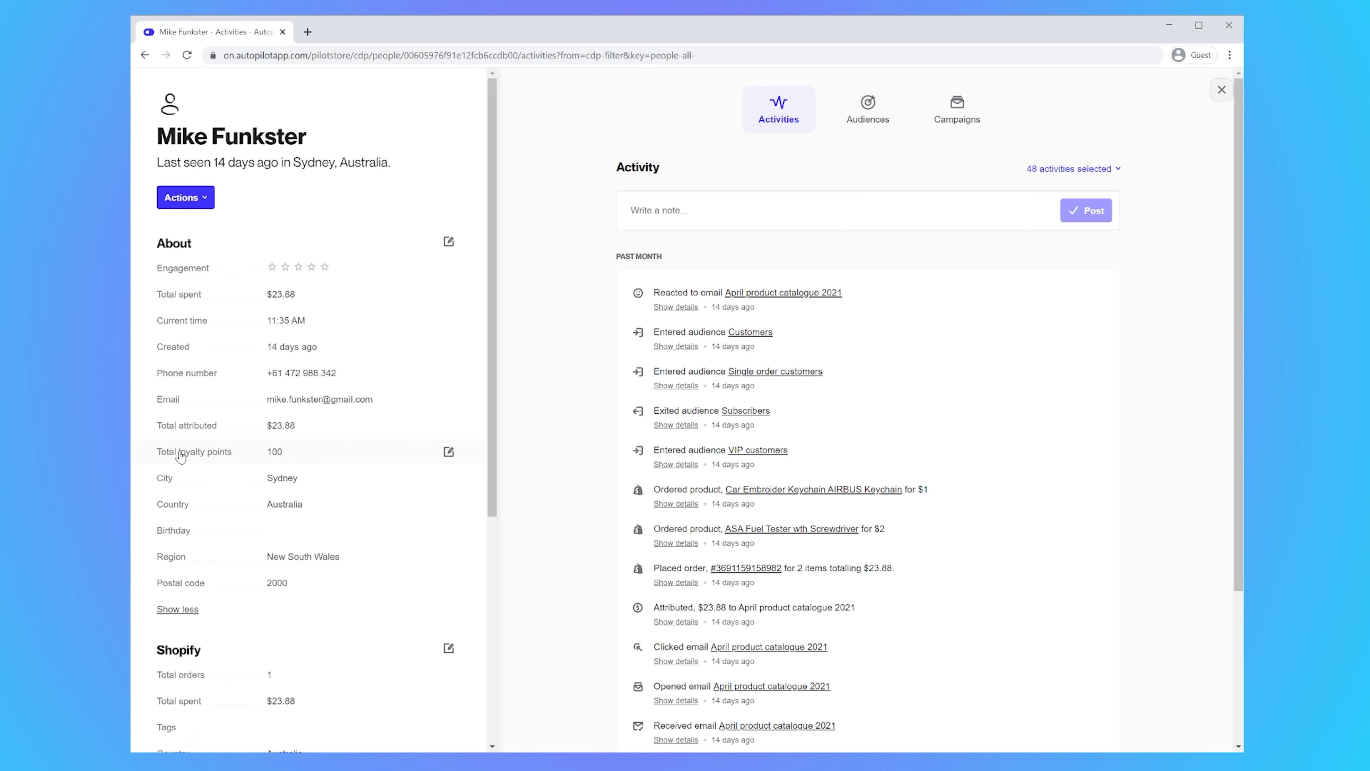
{"action": "left_click", "coordinate": [175, 615]}
{"action": "left_click", "coordinate": [448, 242]}
{"action": "mouse_move", "coordinate": [213, 527]}
{"action": "left_mouse_down"}
{"action": "mouse_move", "coordinate": [216, 291]}
{"action": "mouse_move", "coordinate": [200, 542]}
{"action": "mouse_move", "coordinate": [199, 519]}
{"action": "left_mouse_up"}
{"action": "scroll", "coordinate": [270, 376], "scroll_direction": "down", "scroll_amount": 2}
{"action": "left_click", "coordinate": [302, 710]}
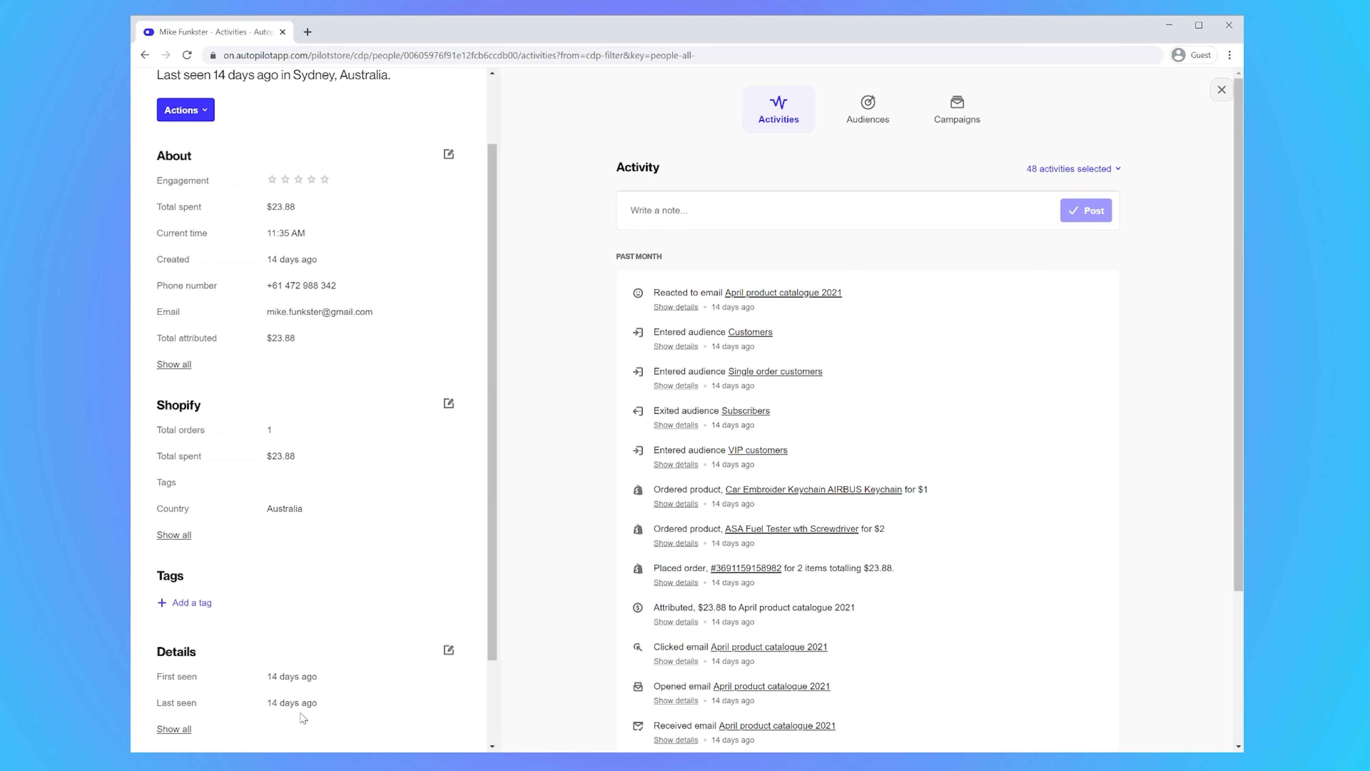
{"action": "scroll", "coordinate": [287, 413], "scroll_direction": "up", "scroll_amount": 2}
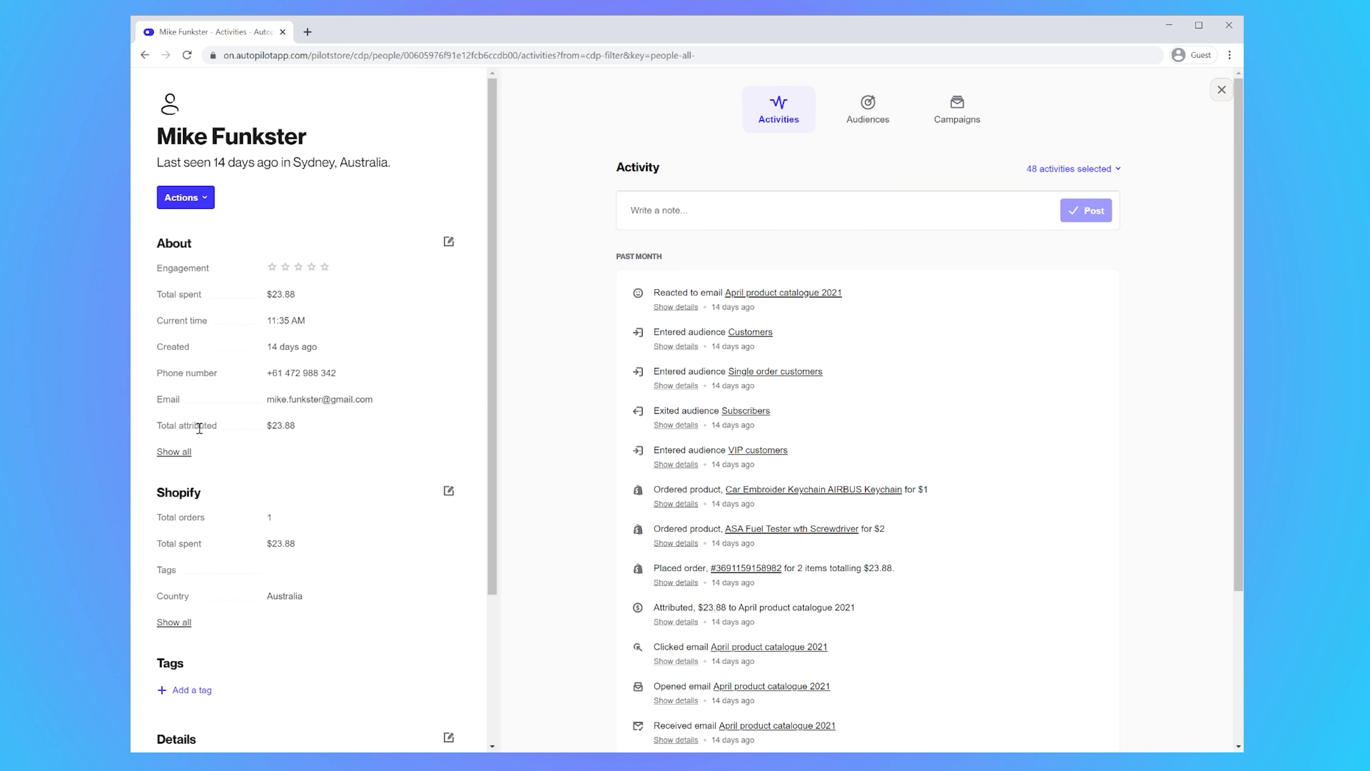
{"action": "left_click", "coordinate": [181, 460]}
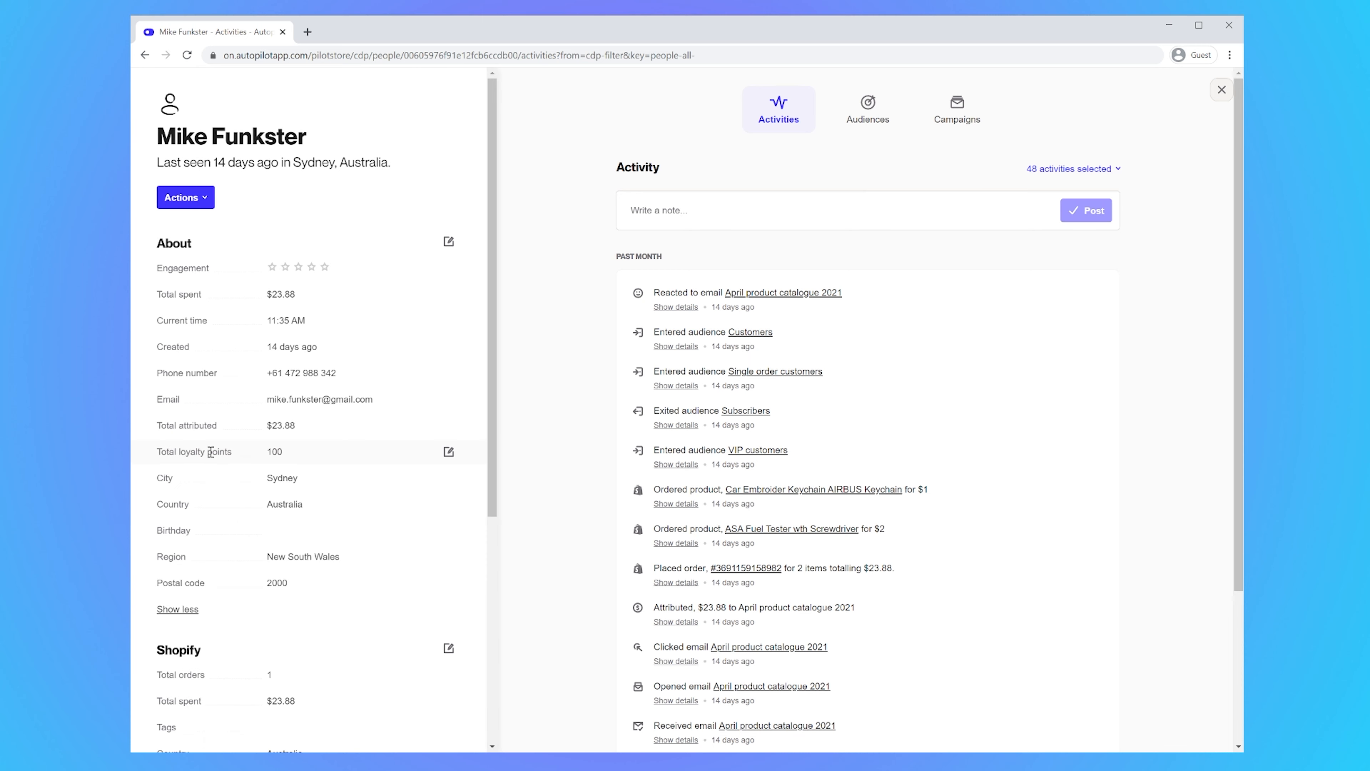
{"action": "left_click", "coordinate": [177, 610]}
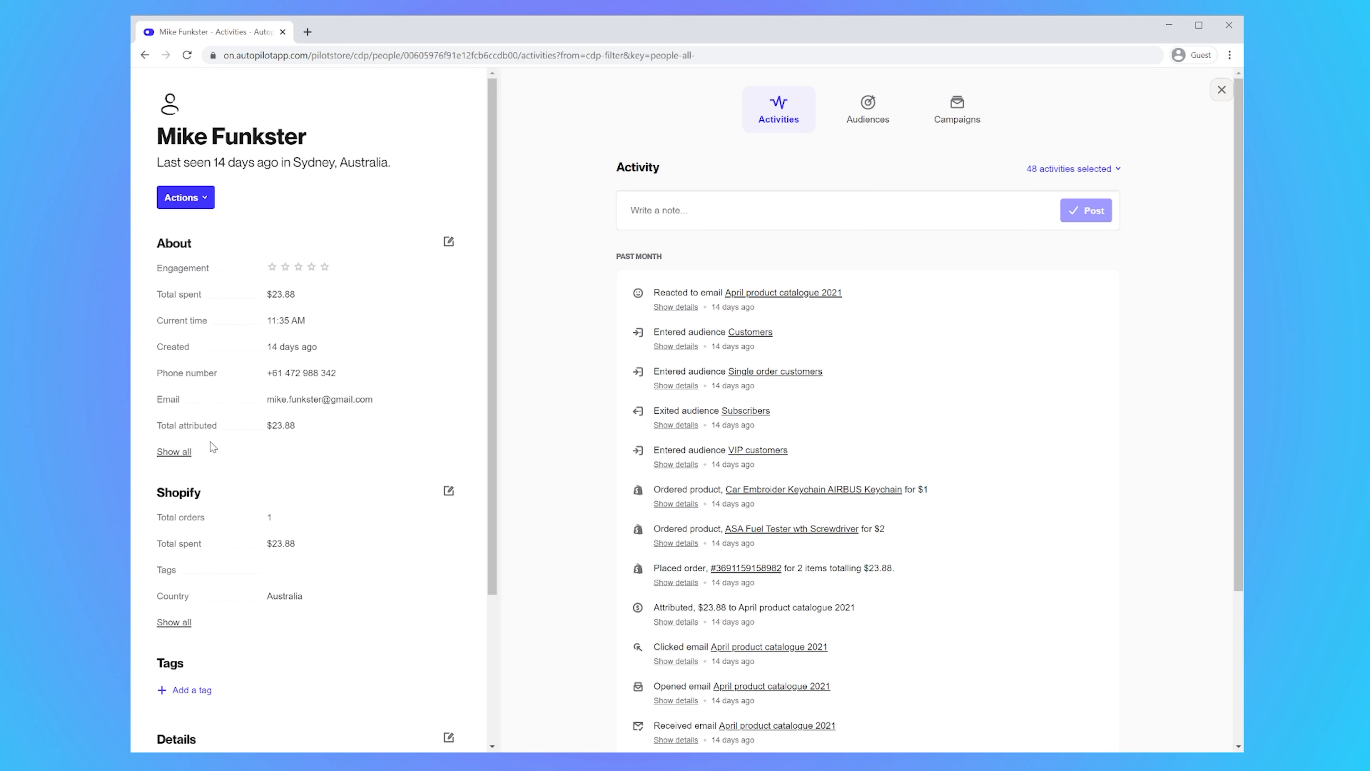
Rearrange the profile layout so the Shopify section sits above About, and finish managing the layout.
{"action": "left_click", "coordinate": [198, 203]}
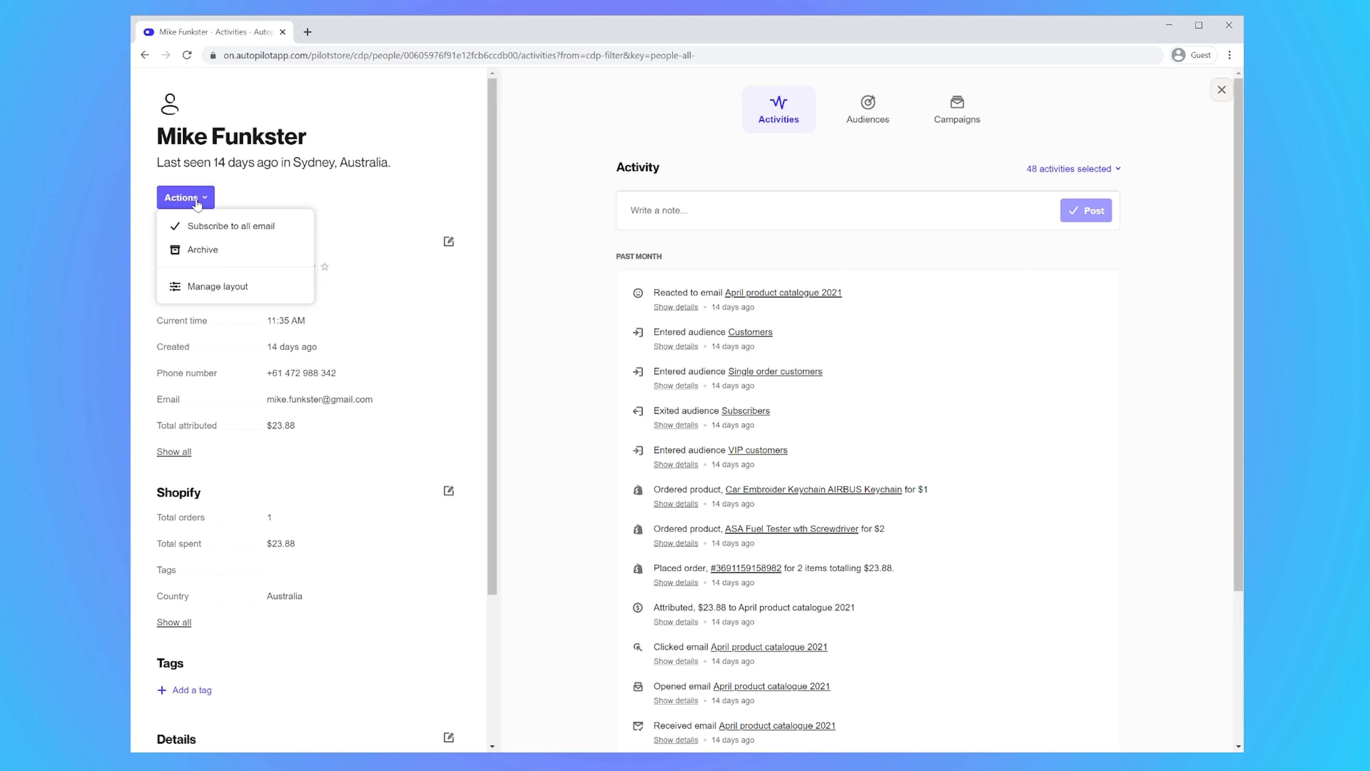
{"action": "left_click", "coordinate": [219, 287]}
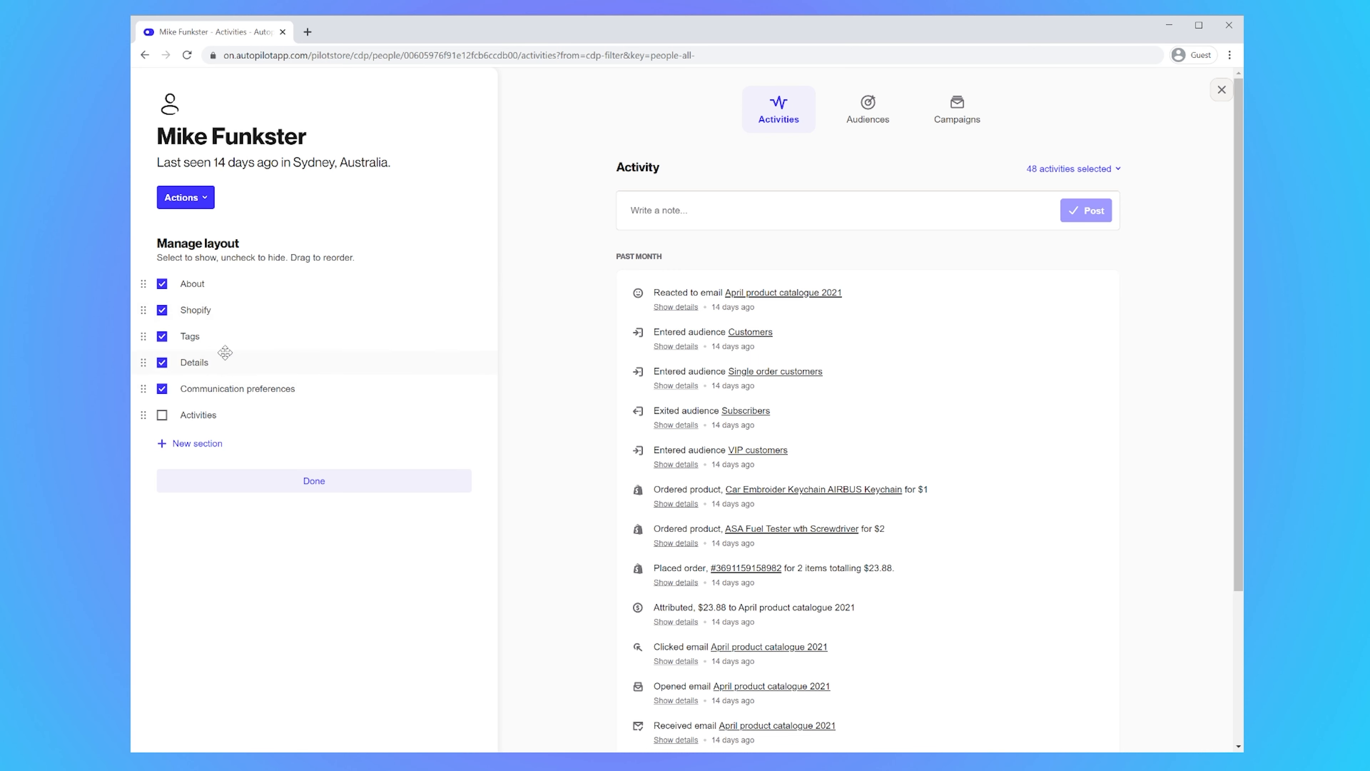
{"action": "left_click_drag", "start_coordinate": [197, 309], "coordinate": [173, 284]}
{"action": "left_click", "coordinate": [276, 478]}
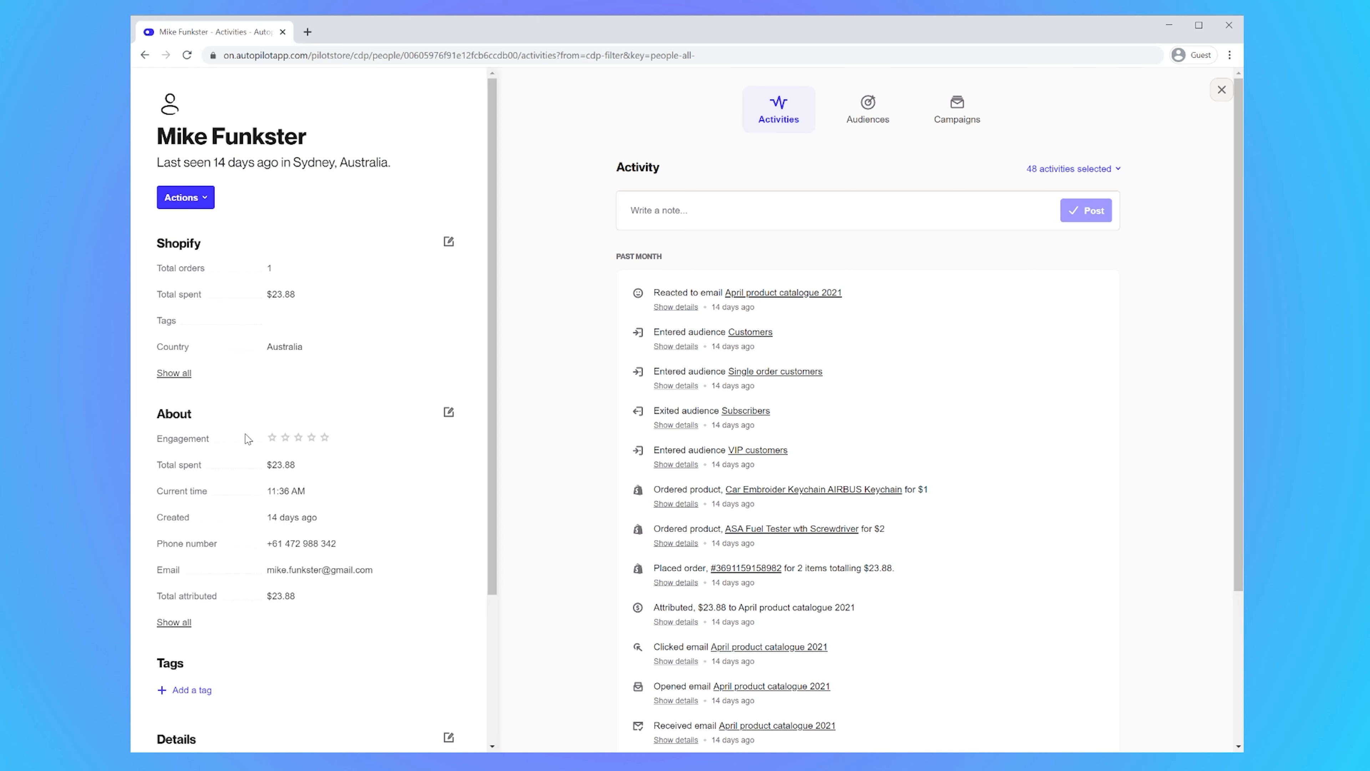
Open the profile's layout management and move the About section above Shopify.
{"action": "left_click", "coordinate": [186, 197]}
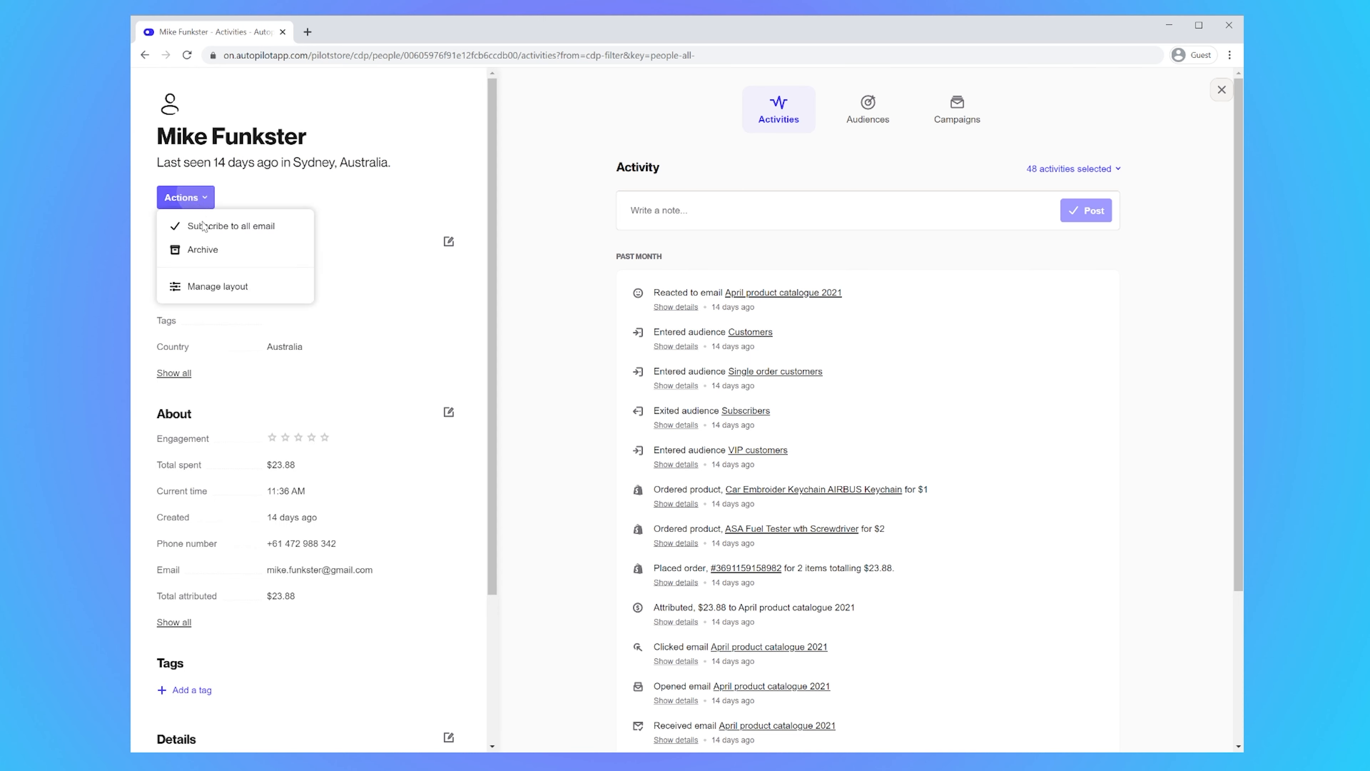
{"action": "left_click", "coordinate": [197, 287]}
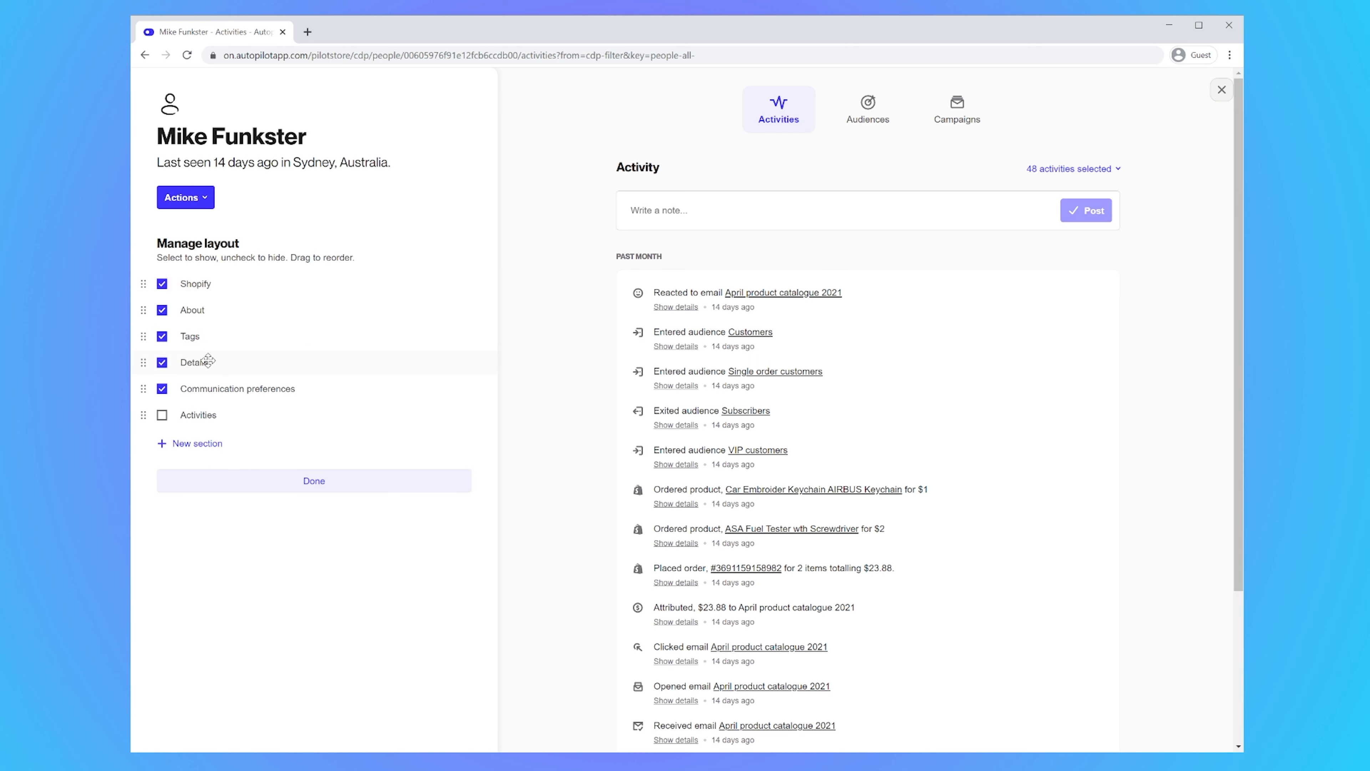
{"action": "left_click_drag", "start_coordinate": [204, 284], "coordinate": [207, 312]}
Create a section named Loyalty program, place it between About and Shopify, and finish managing the layout.
{"action": "left_click", "coordinate": [192, 448]}
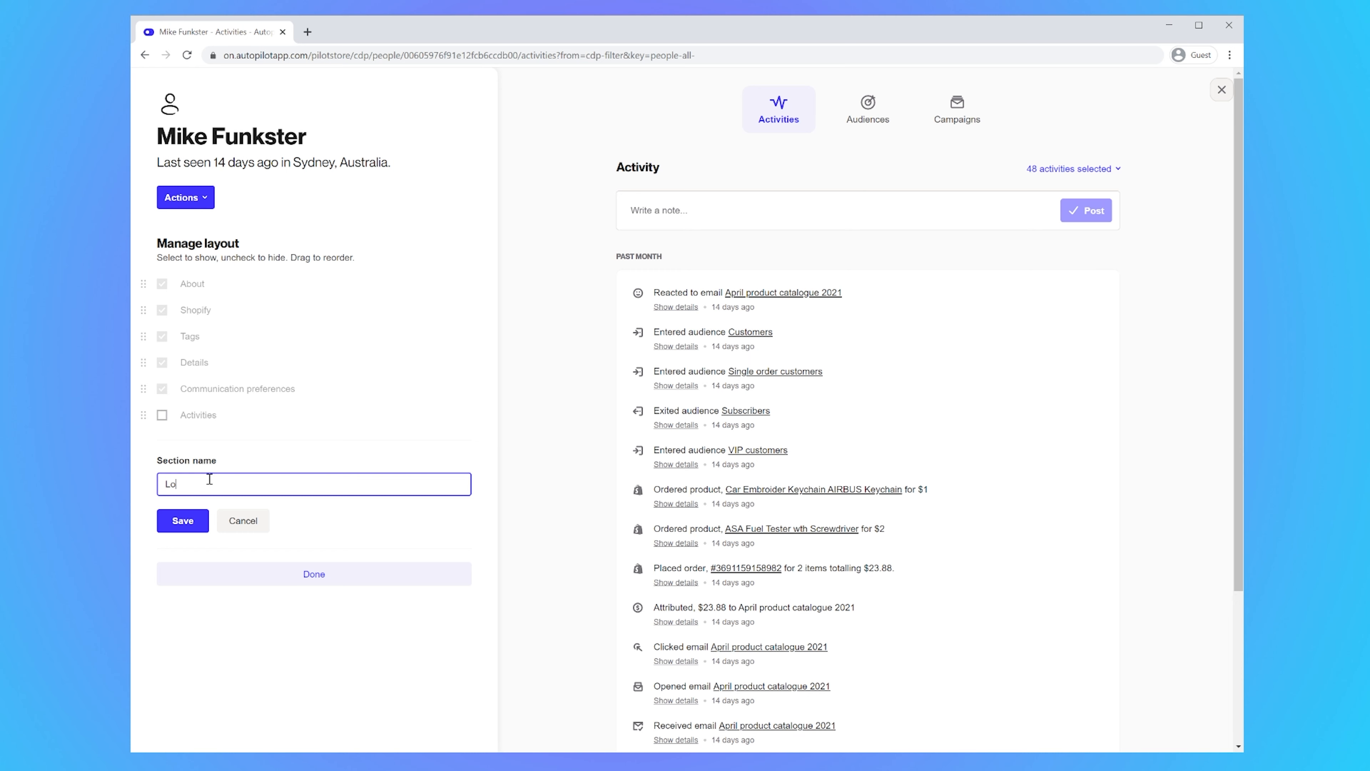
{"action": "type", "text": "Loaylty program"}
{"action": "double_click", "coordinate": [178, 485]}
{"action": "type", "text": "Loyalty"}
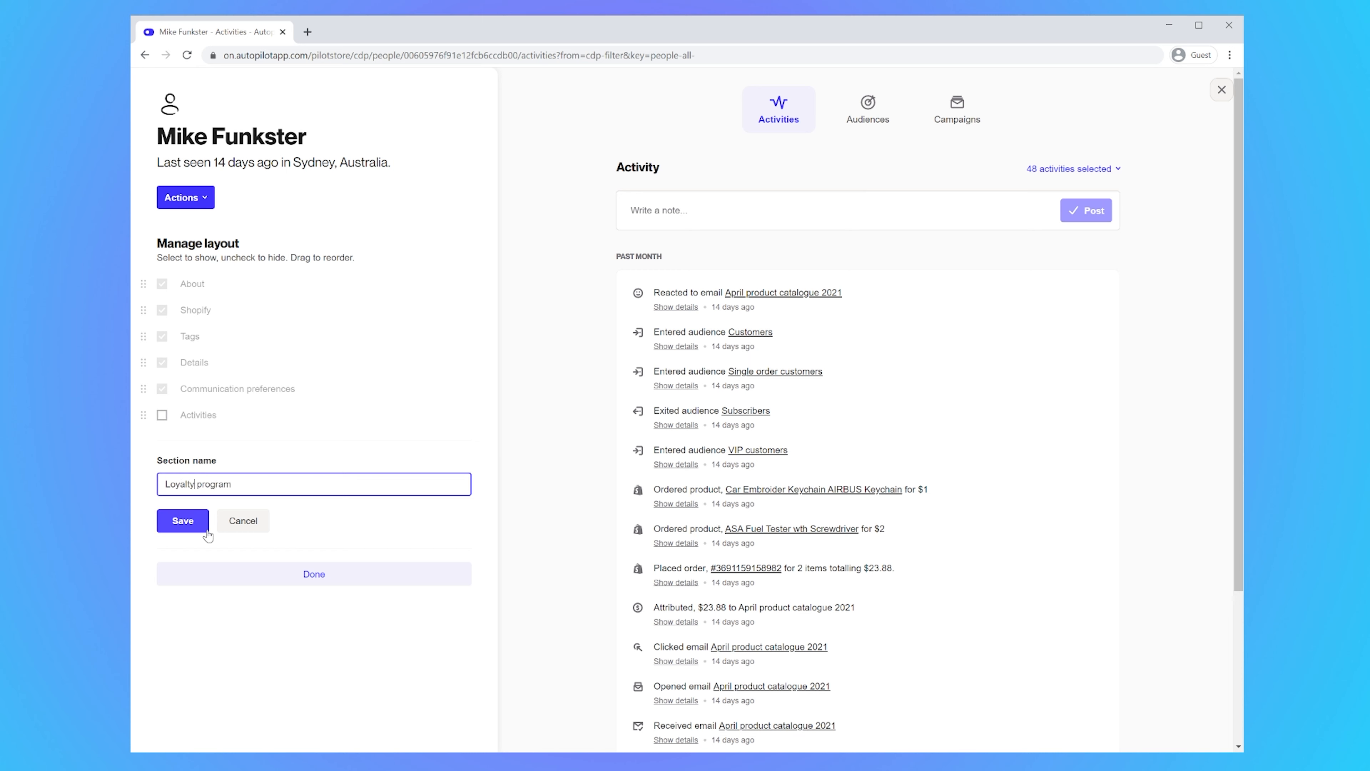
{"action": "left_click", "coordinate": [184, 525]}
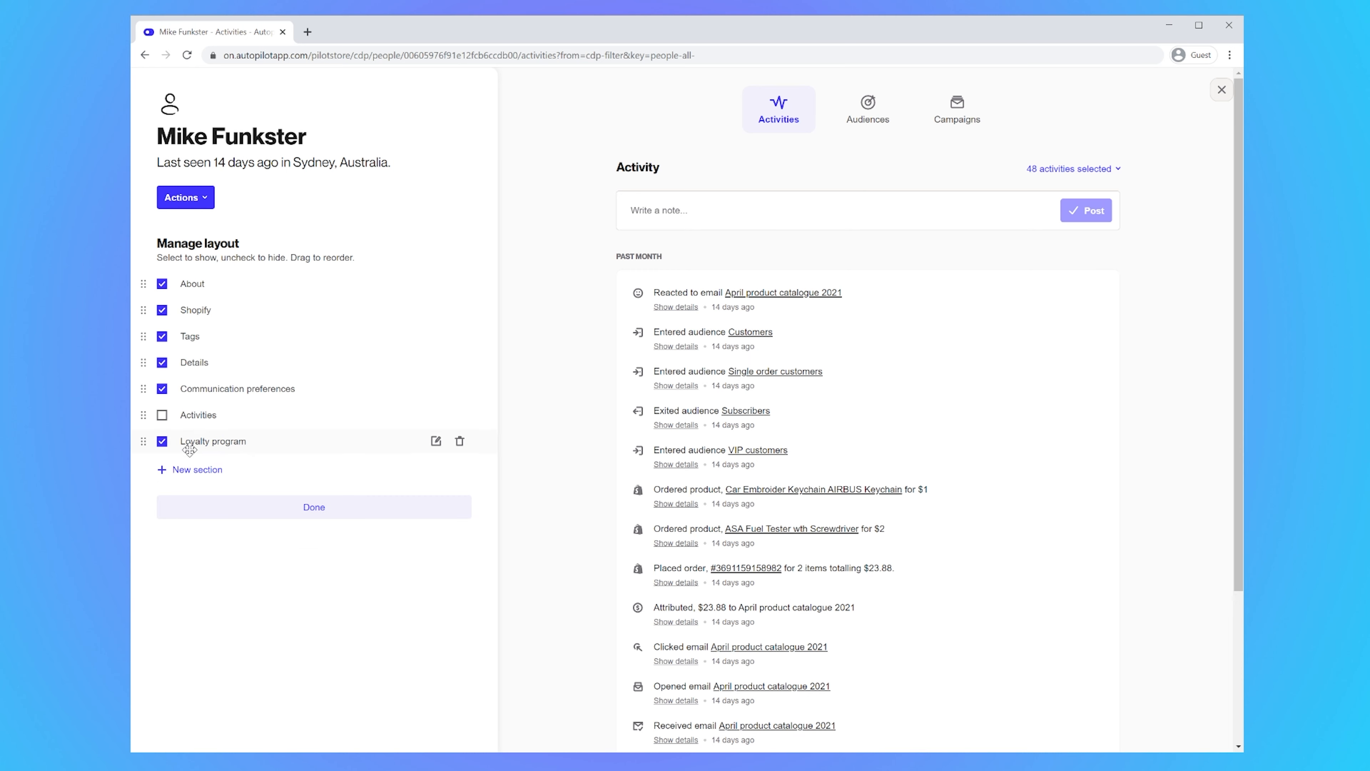
{"action": "left_click_drag", "start_coordinate": [188, 448], "coordinate": [173, 307]}
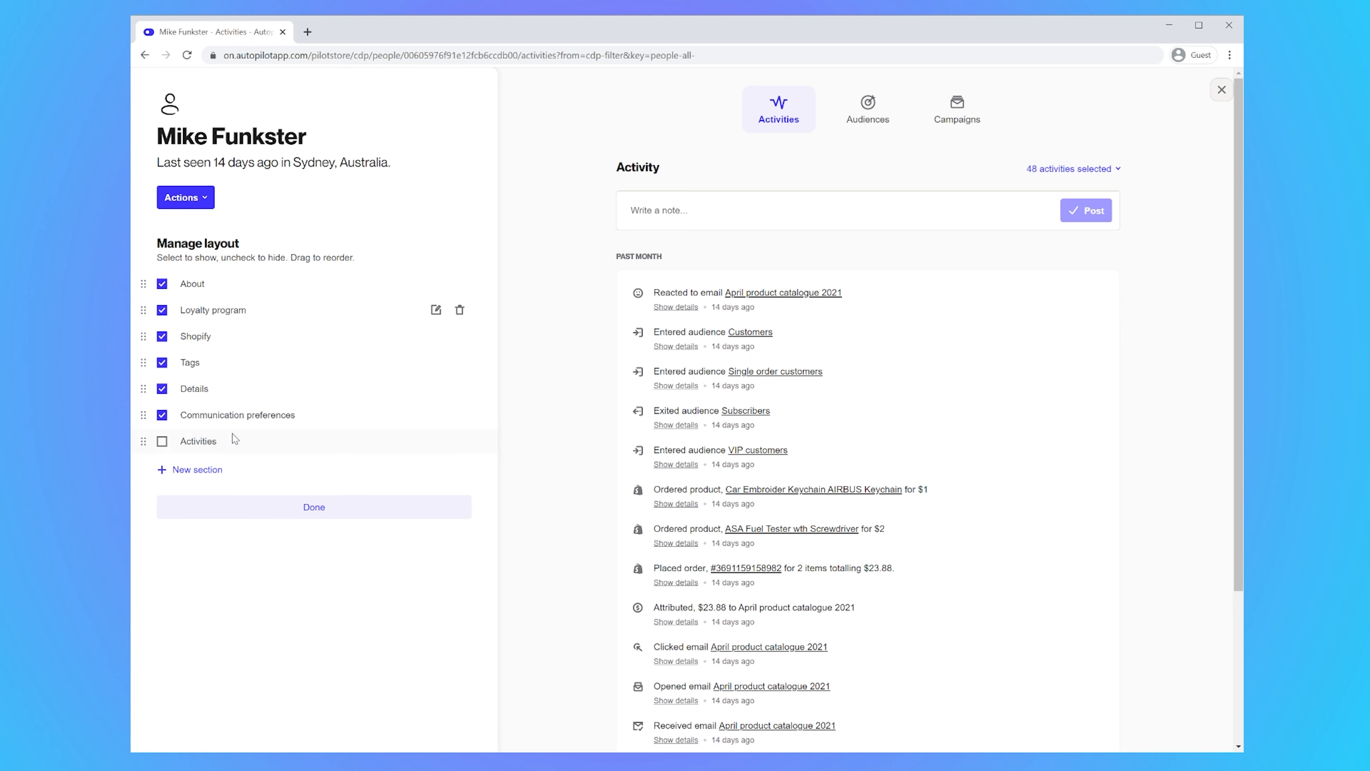
{"action": "left_click", "coordinate": [315, 507]}
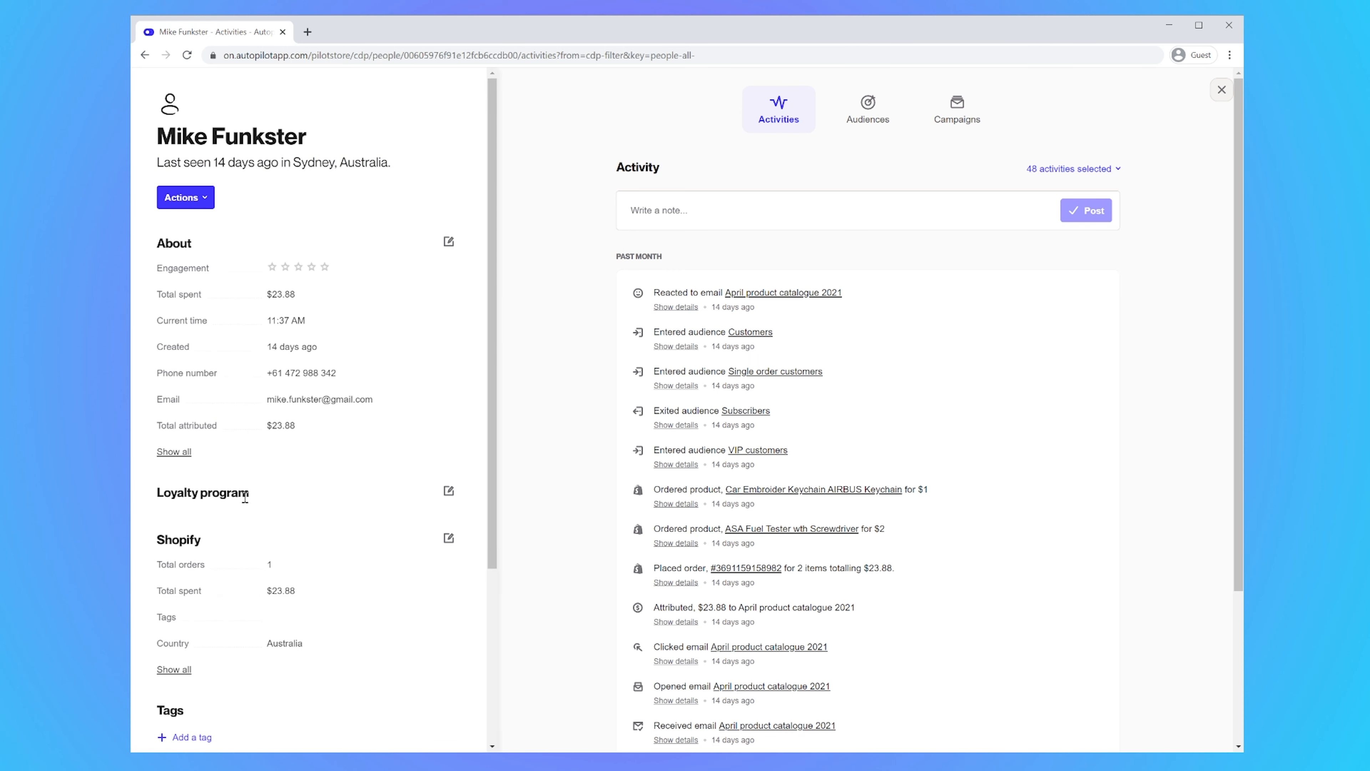
Move the Total loyalty points field from the About section to the Loyalty program section and finish editing About.
{"action": "left_click", "coordinate": [173, 452]}
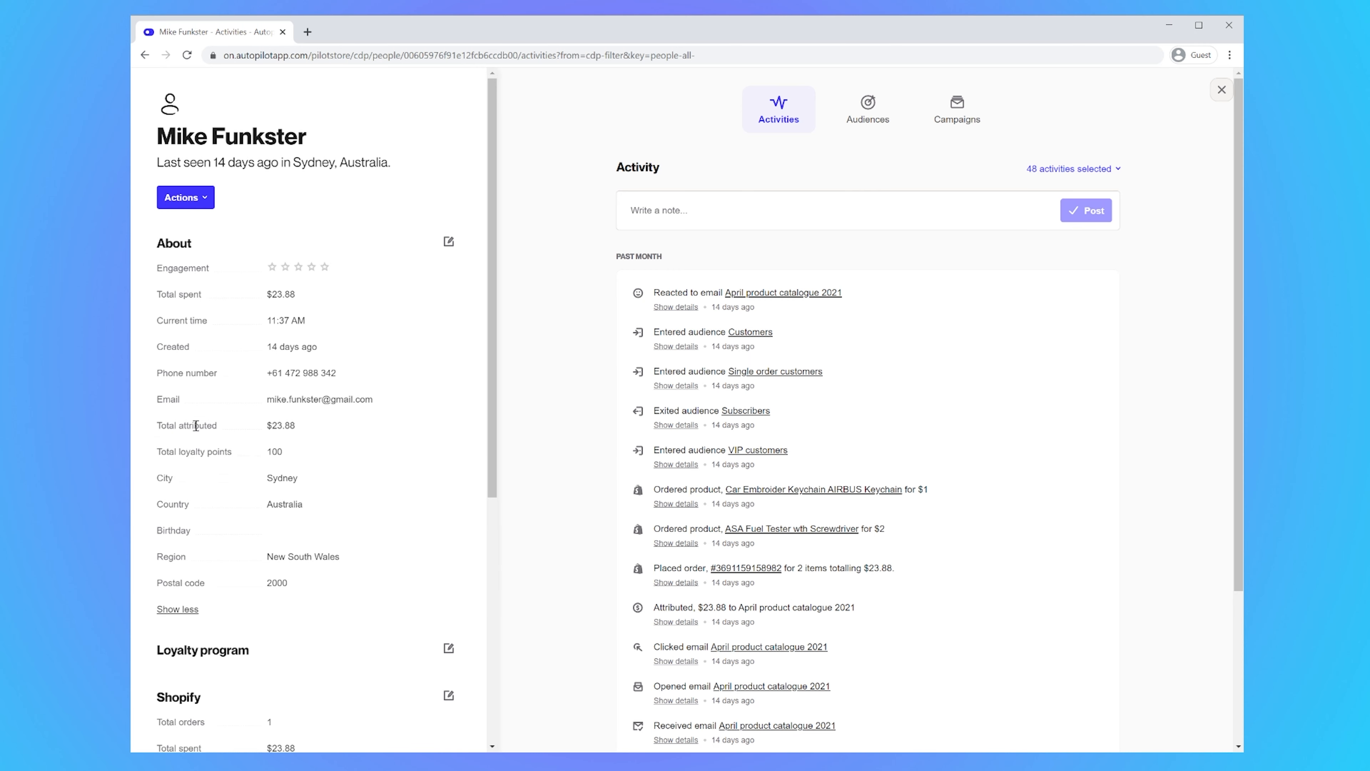
{"action": "left_click", "coordinate": [449, 241]}
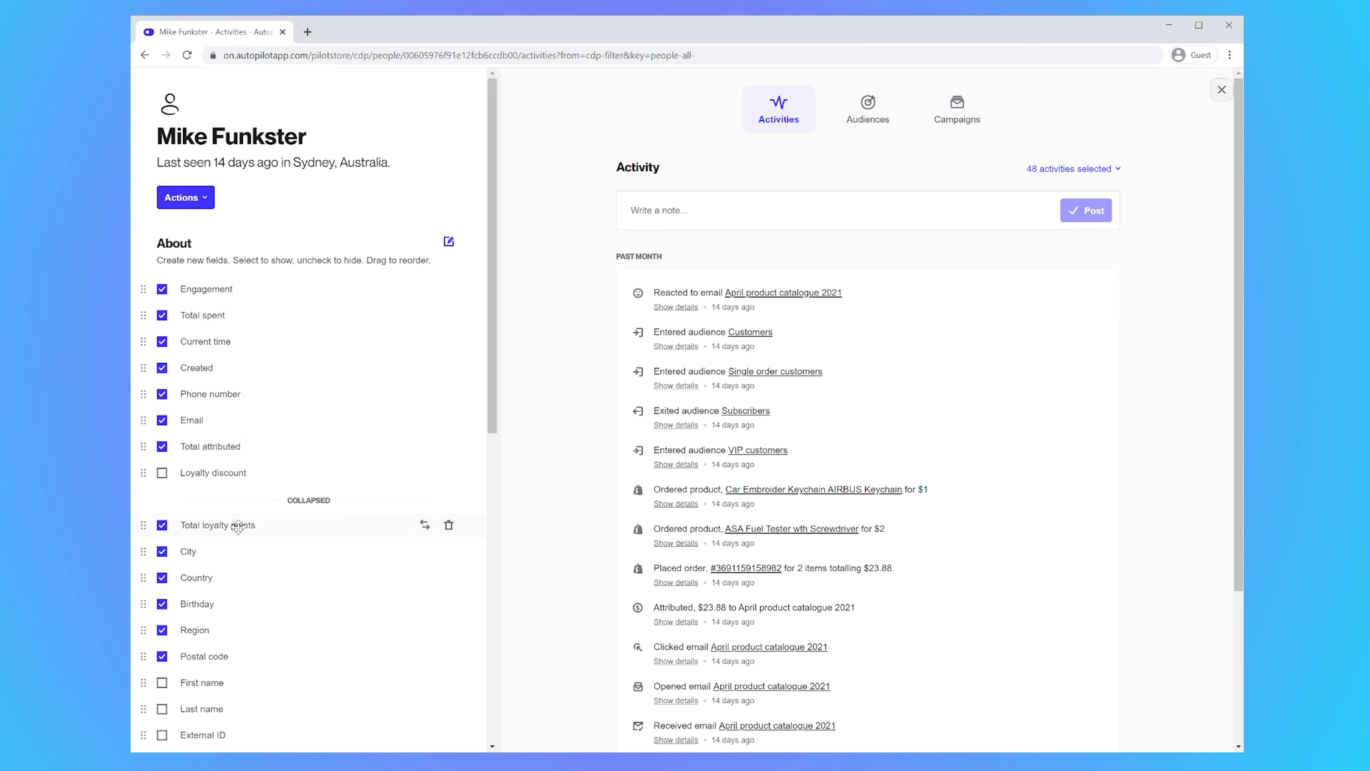
{"action": "left_click", "coordinate": [425, 525]}
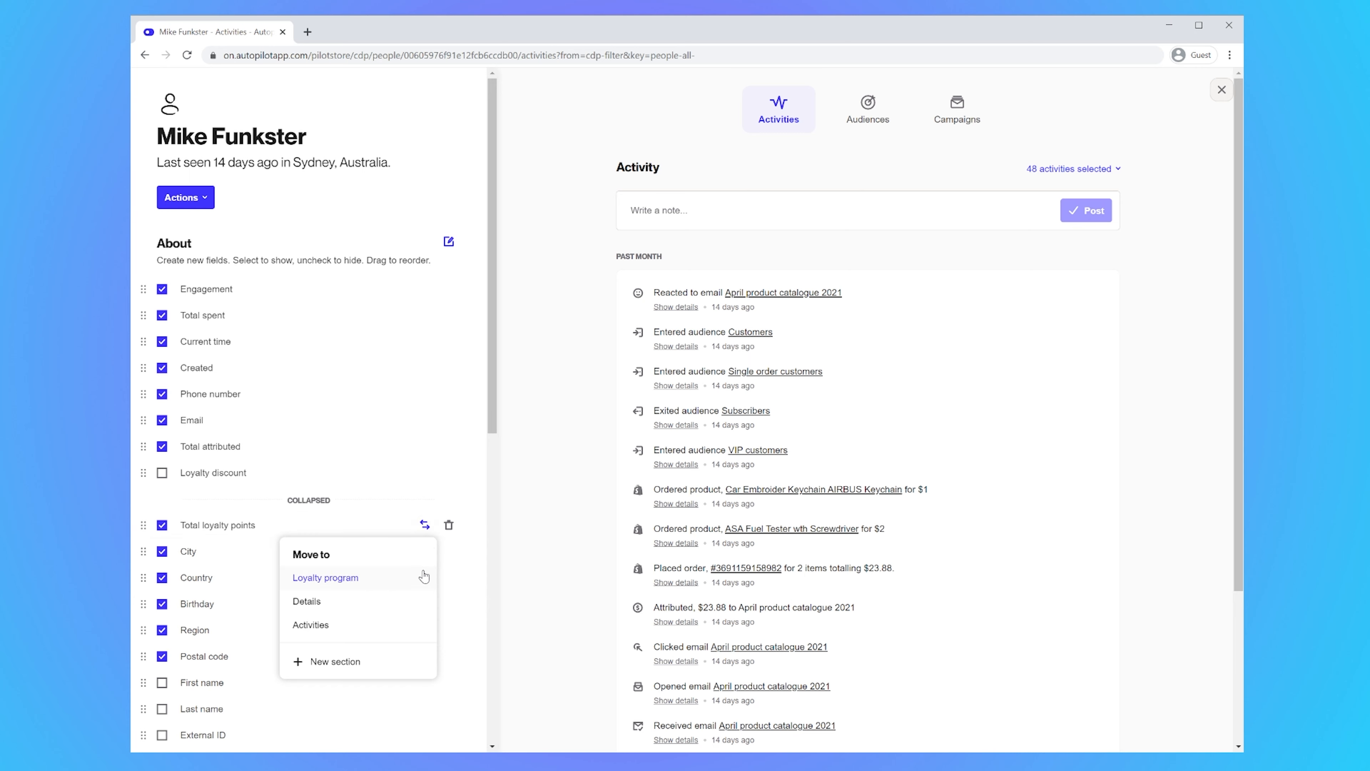
{"action": "left_click", "coordinate": [335, 586]}
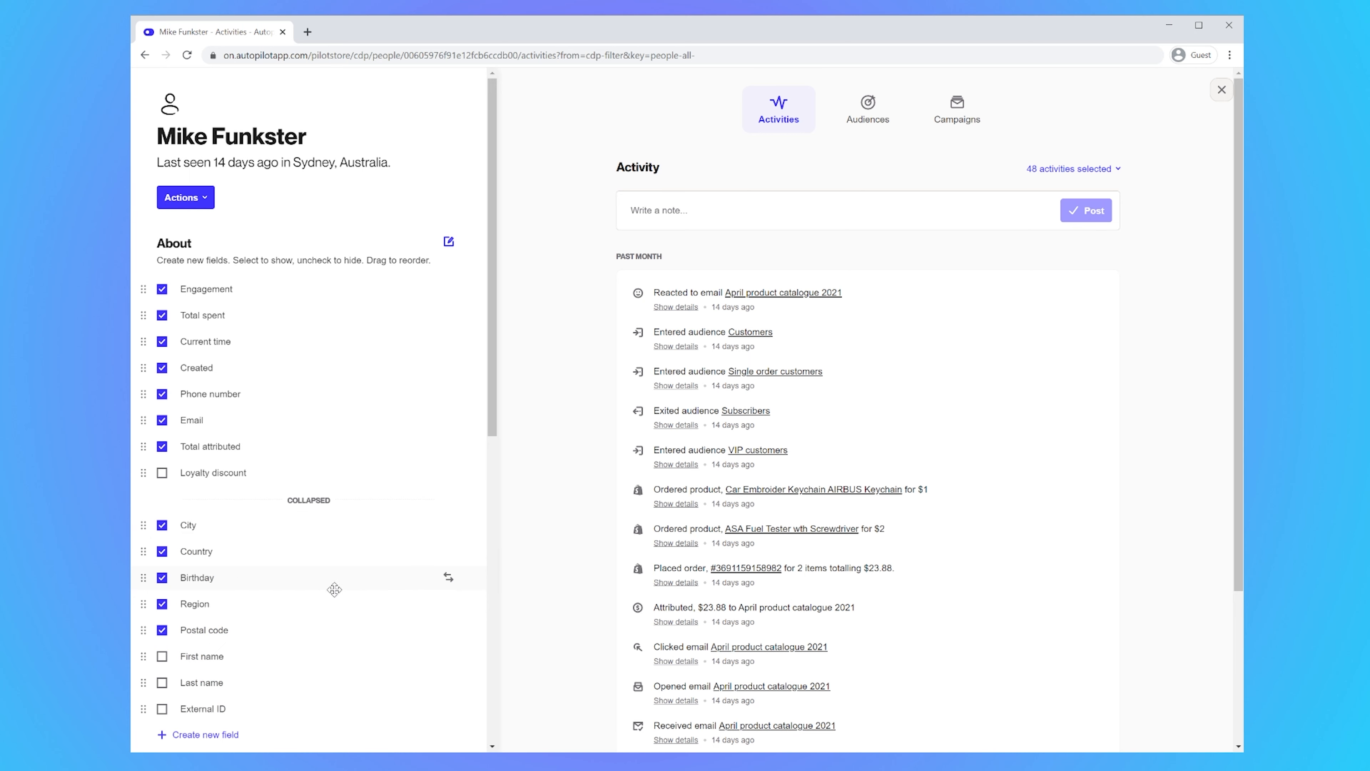
{"action": "scroll", "coordinate": [335, 614], "scroll_direction": "down", "scroll_amount": 2}
{"action": "scroll", "coordinate": [332, 610], "scroll_direction": "down", "scroll_amount": 2}
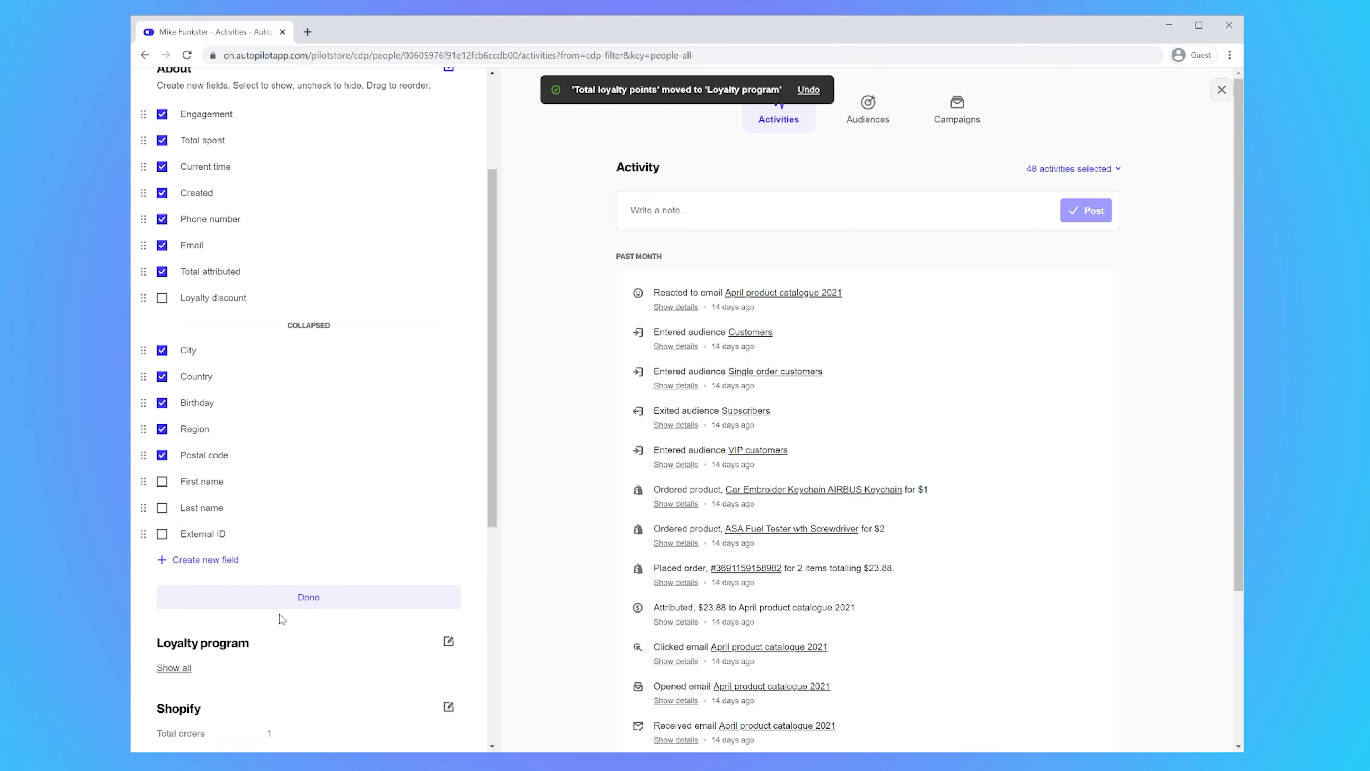
{"action": "left_click", "coordinate": [283, 599]}
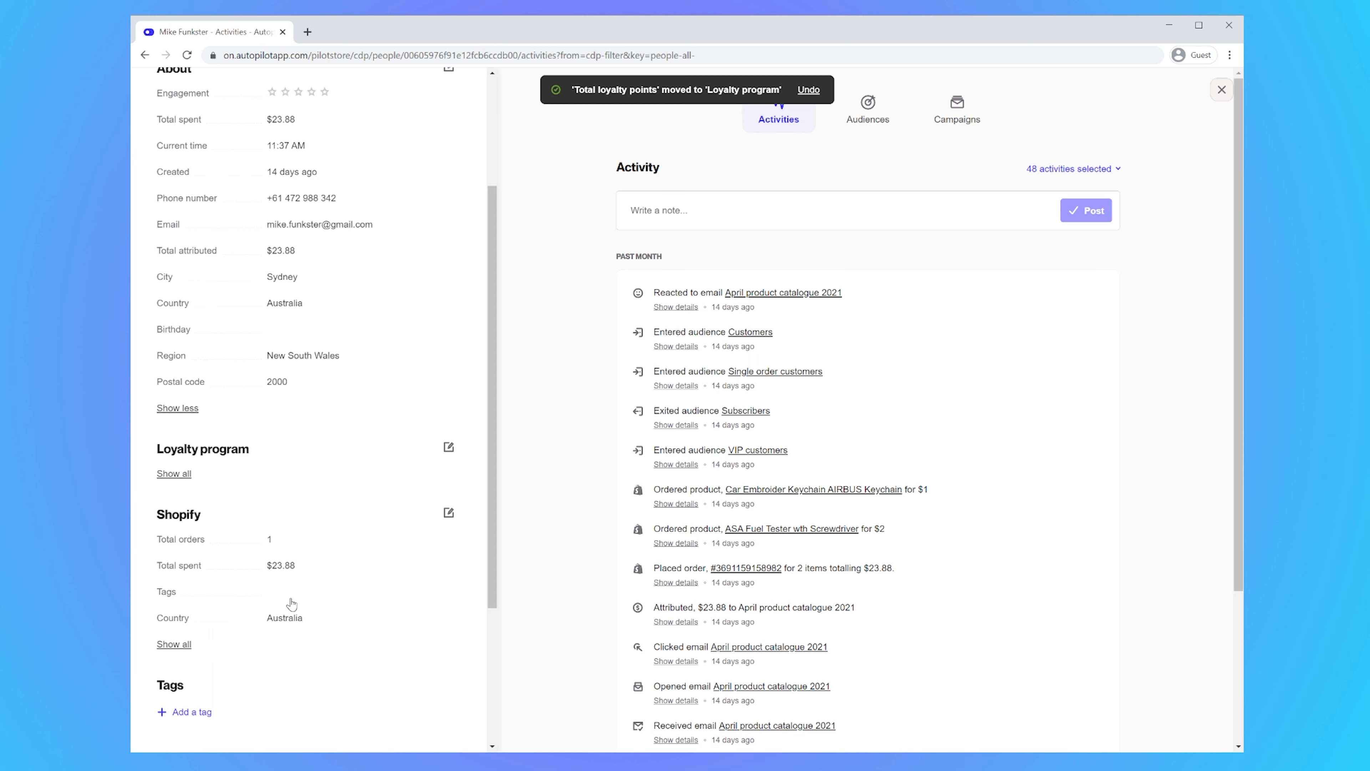
Move Total loyalty points out of the collapsed group of the Loyalty program section and finish editing.
{"action": "left_click", "coordinate": [178, 475]}
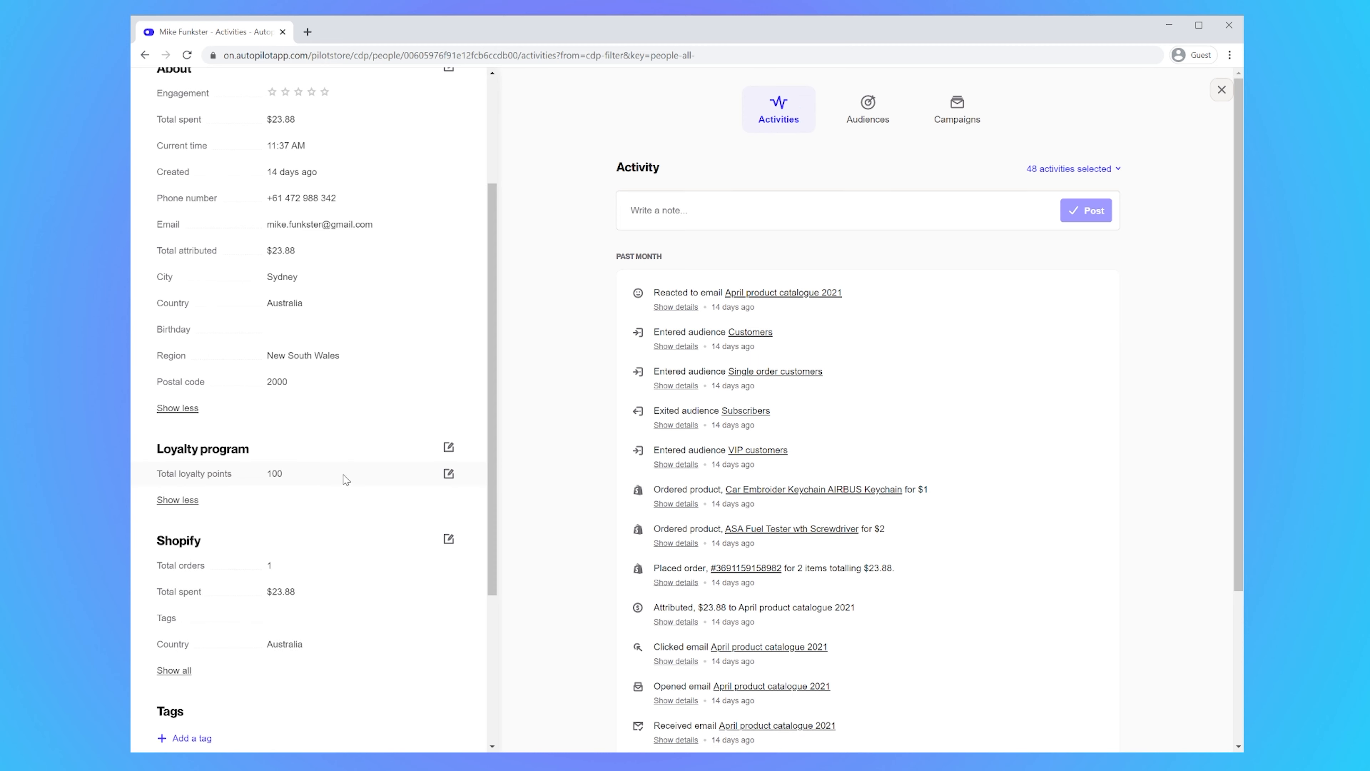
{"action": "left_click", "coordinate": [448, 446]}
{"action": "left_click_drag", "start_coordinate": [207, 549], "coordinate": [219, 494]}
{"action": "left_click", "coordinate": [308, 615]}
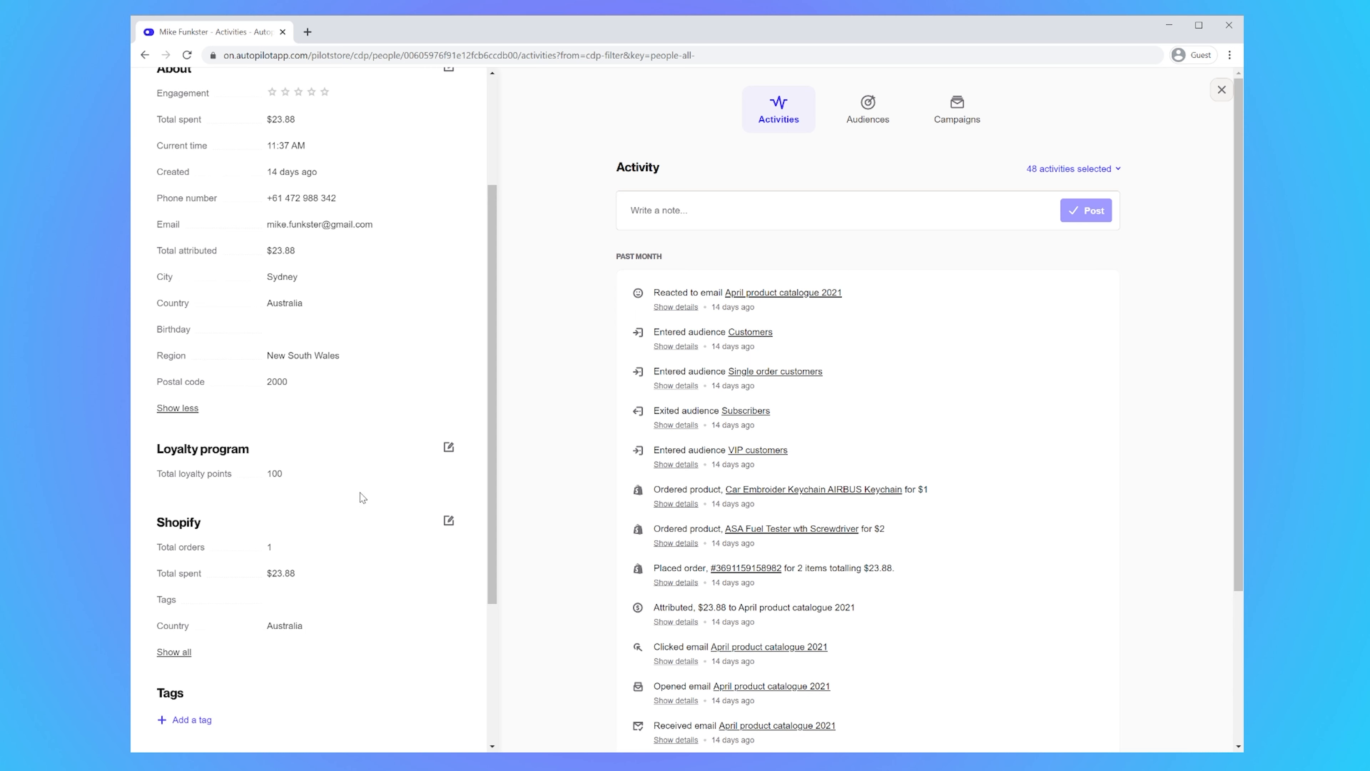
Start a new field in the Loyalty program section named Total loyalty program discount, with Aggregate as its field type.
{"action": "left_click", "coordinate": [449, 448]}
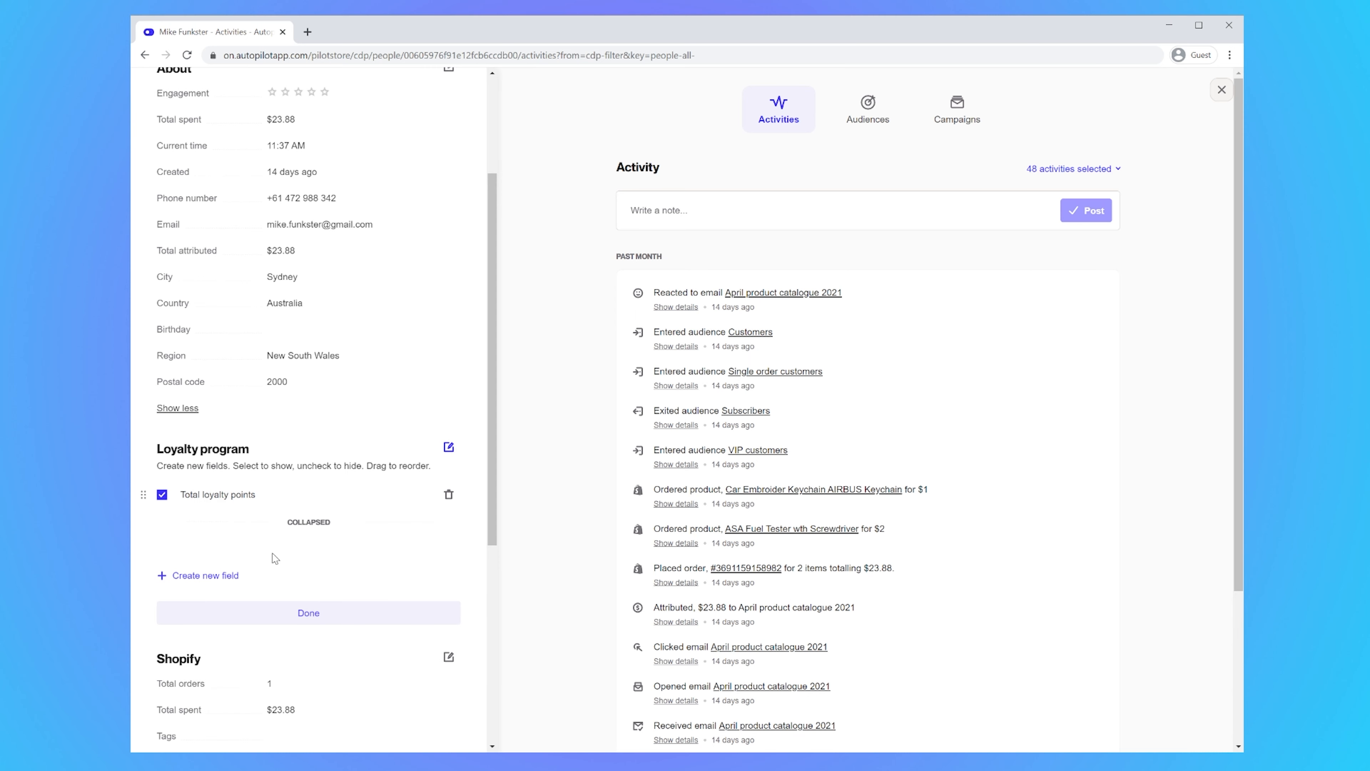
{"action": "left_click", "coordinate": [201, 575]}
{"action": "scroll", "coordinate": [240, 605], "scroll_direction": "down", "scroll_amount": 3}
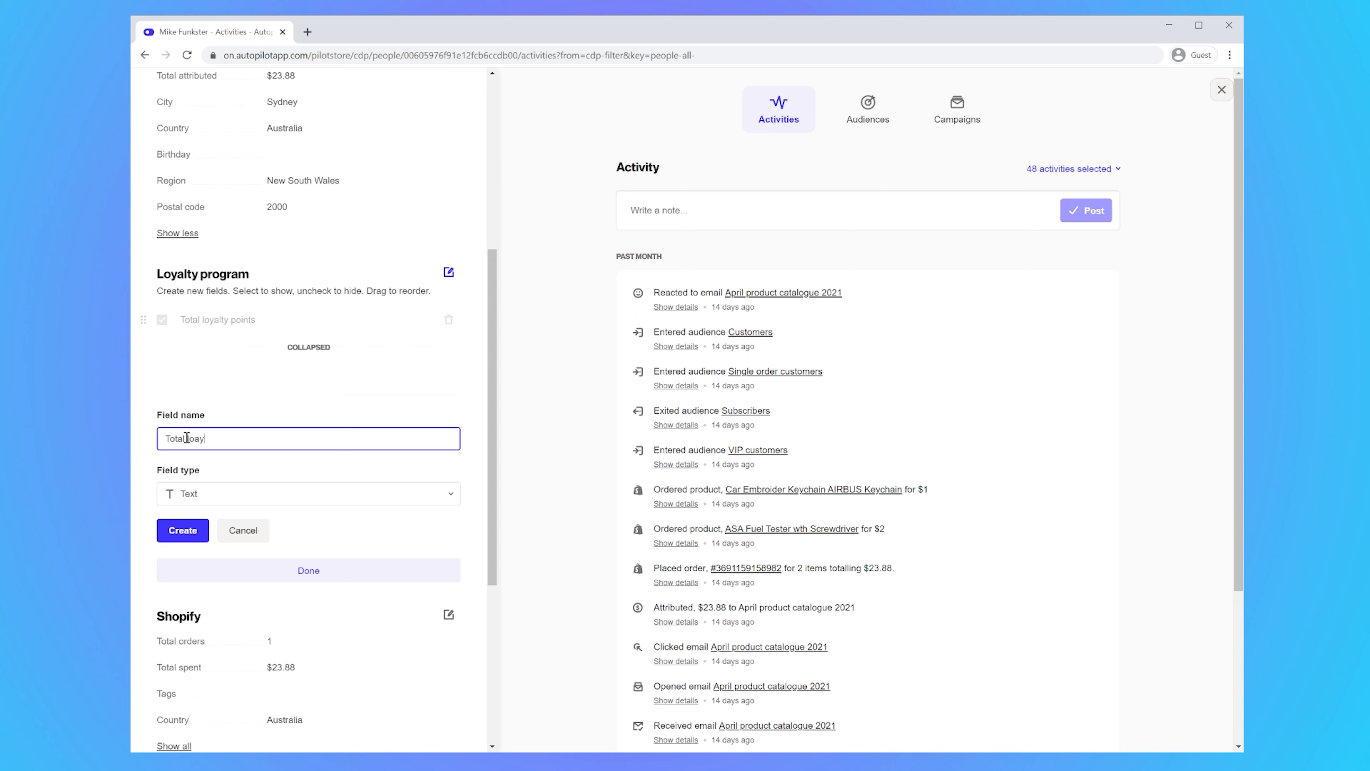
{"action": "type", "text": "lty program discount"}
{"action": "double_click", "coordinate": [199, 438]}
{"action": "left_click", "coordinate": [236, 493]}
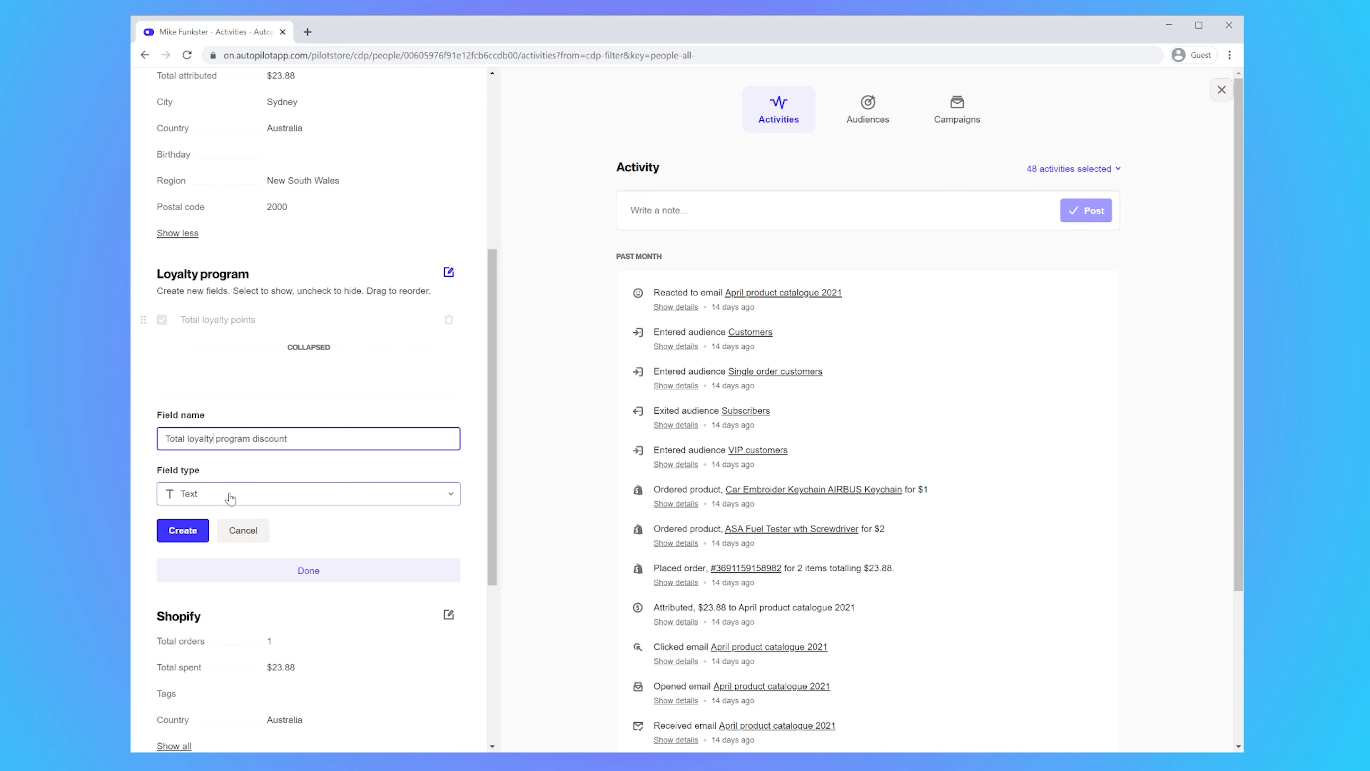
{"action": "scroll", "coordinate": [232, 436], "scroll_direction": "down", "scroll_amount": 3}
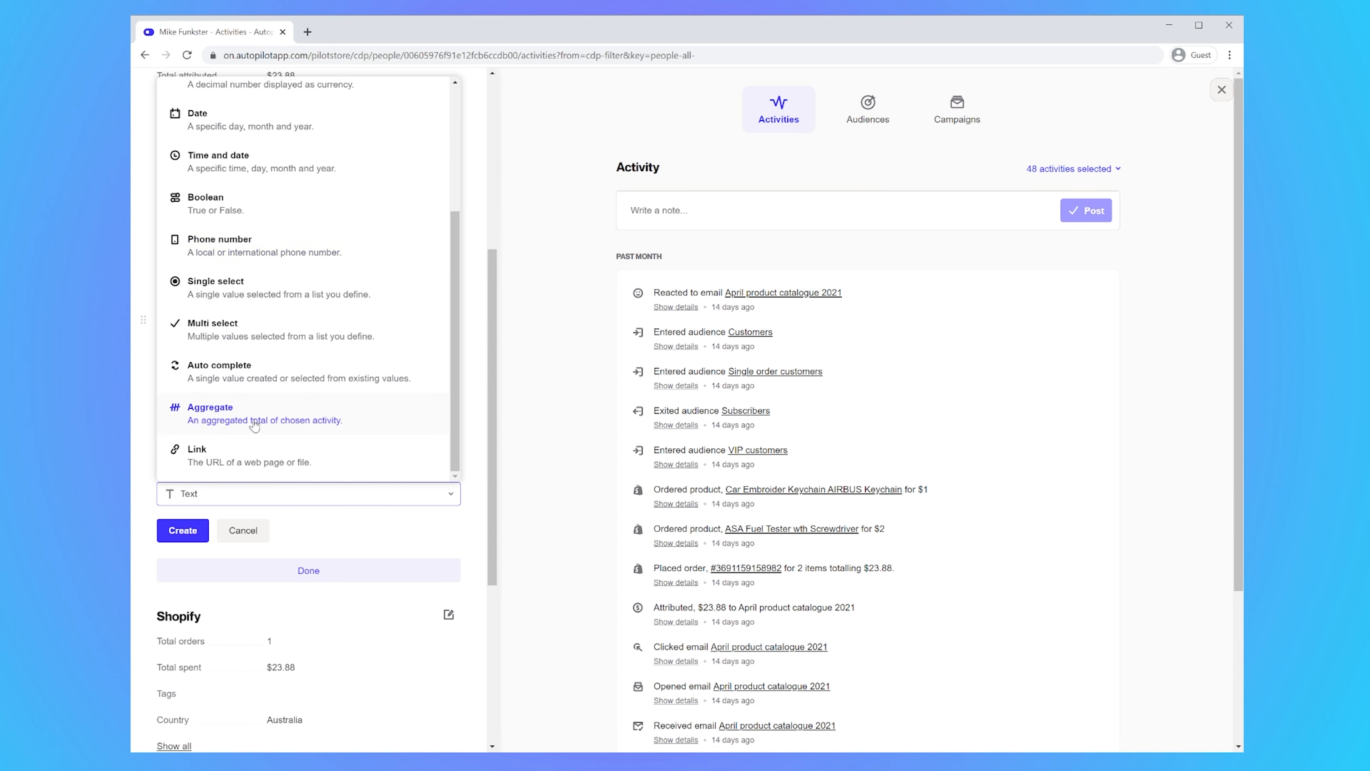
{"action": "left_click", "coordinate": [233, 425]}
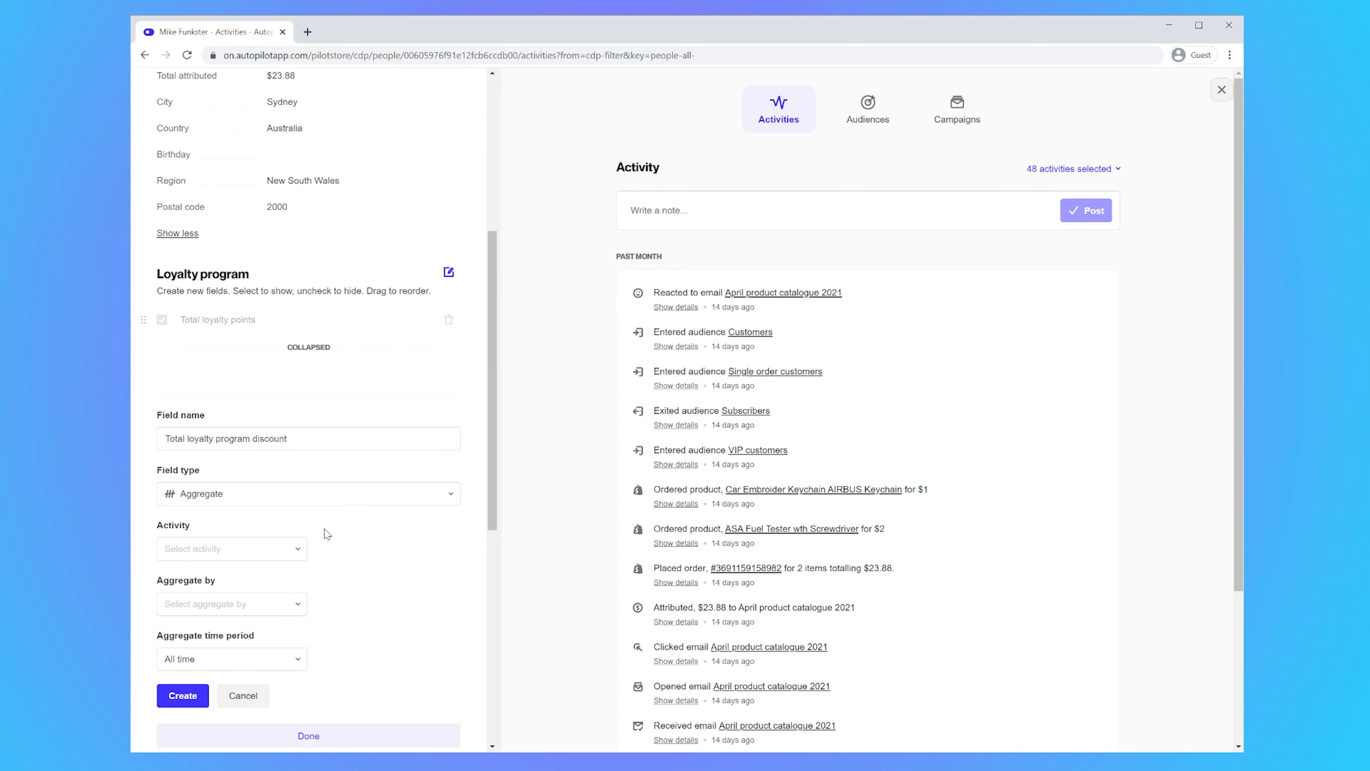
Base the aggregate field on the Placed order activity, aggregated by Sum of attribute with Total discount as the attribute.
{"action": "scroll", "coordinate": [324, 534], "scroll_direction": "down", "scroll_amount": 3}
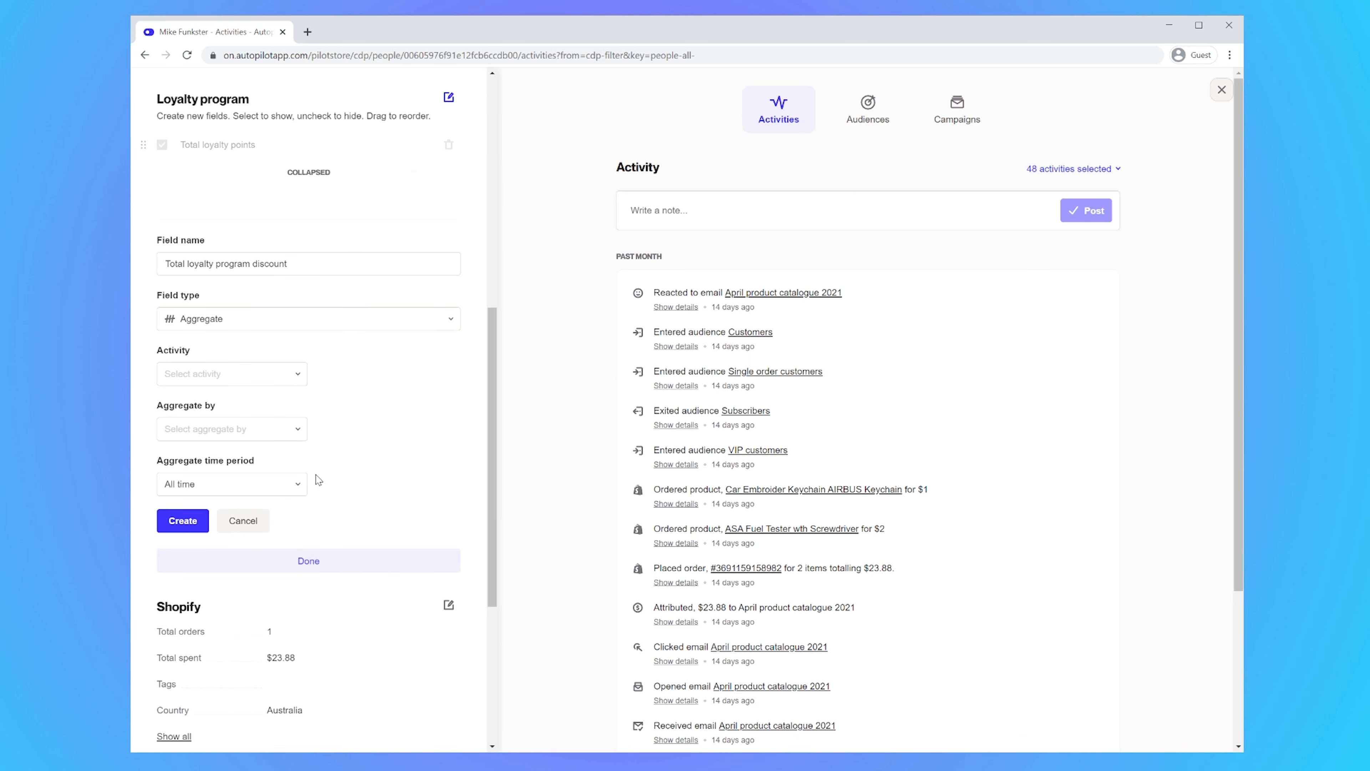
{"action": "left_click", "coordinate": [283, 382]}
{"action": "scroll", "coordinate": [250, 528], "scroll_direction": "down", "scroll_amount": 5}
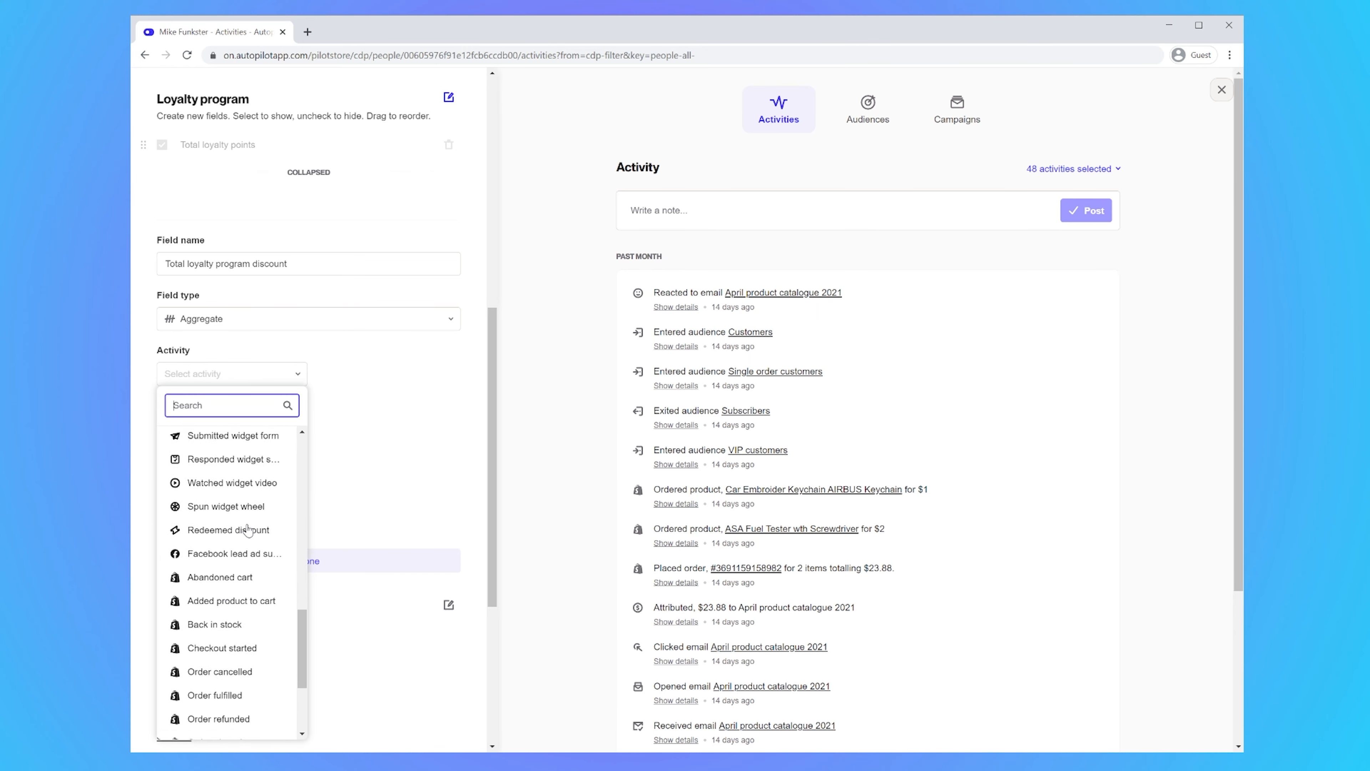
{"action": "scroll", "coordinate": [247, 530], "scroll_direction": "down", "scroll_amount": 4}
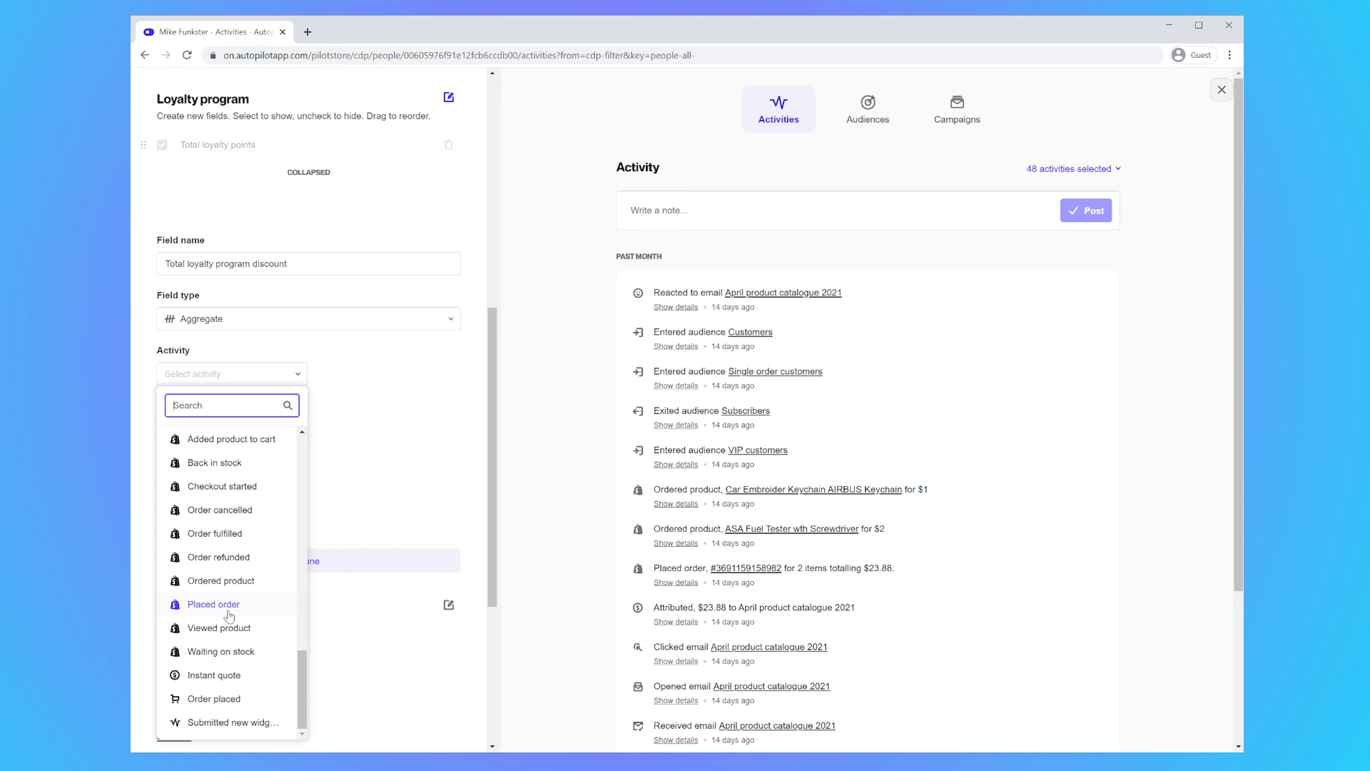
{"action": "left_click", "coordinate": [220, 606]}
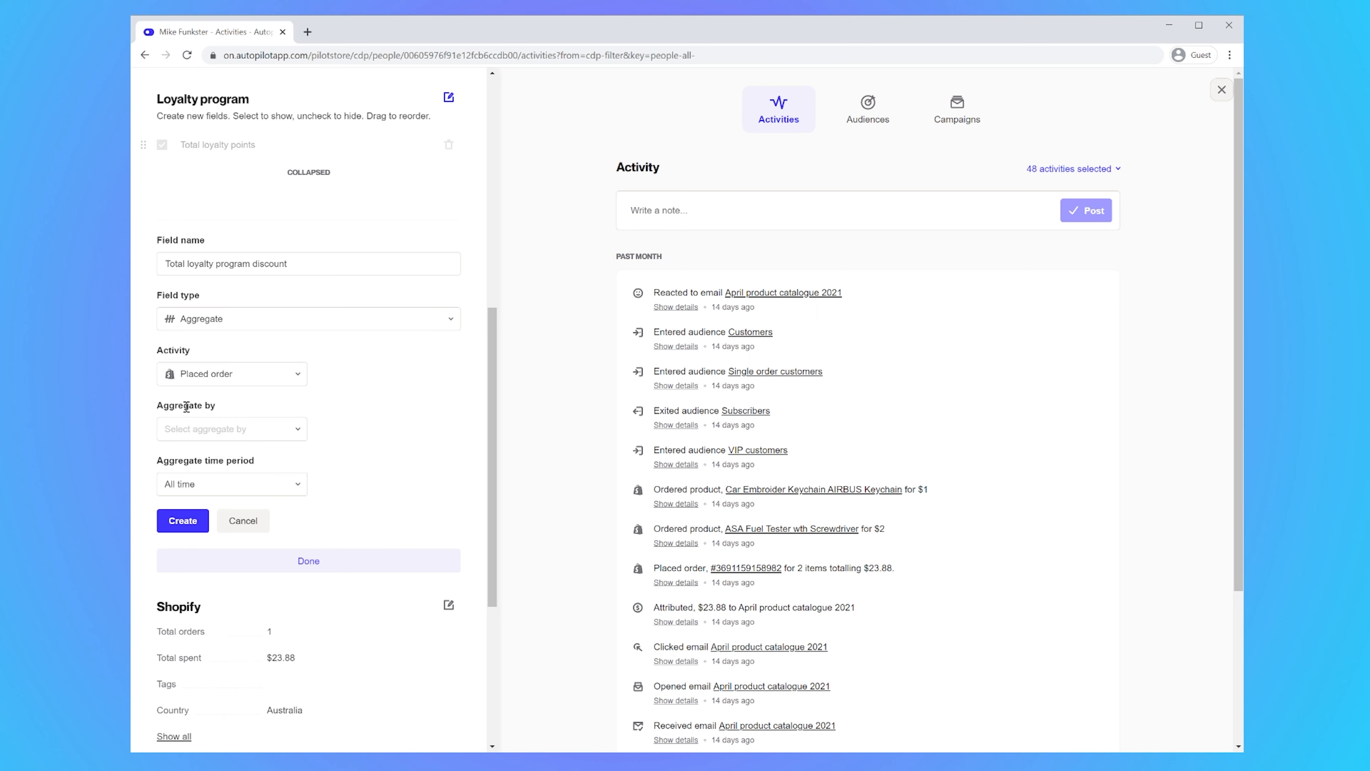
{"action": "left_click", "coordinate": [246, 438]}
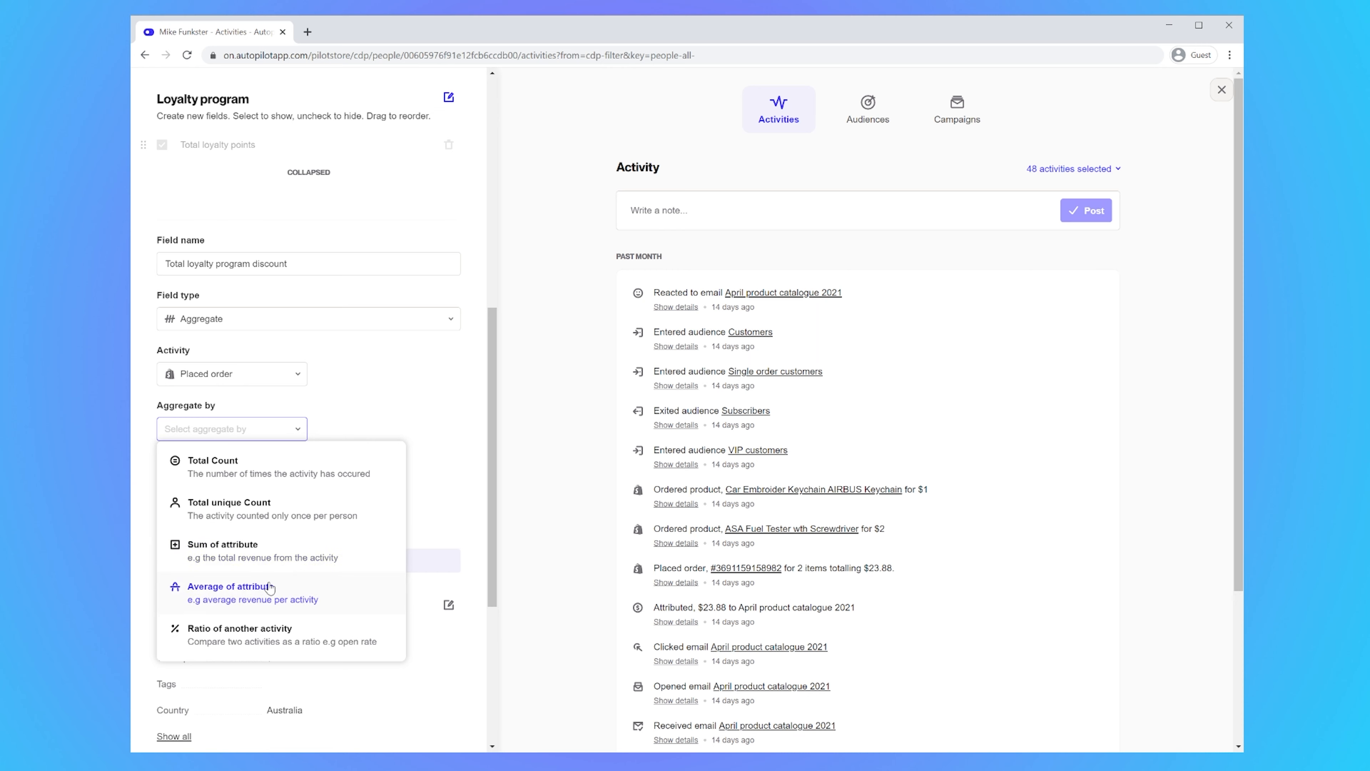
{"action": "left_click", "coordinate": [238, 557]}
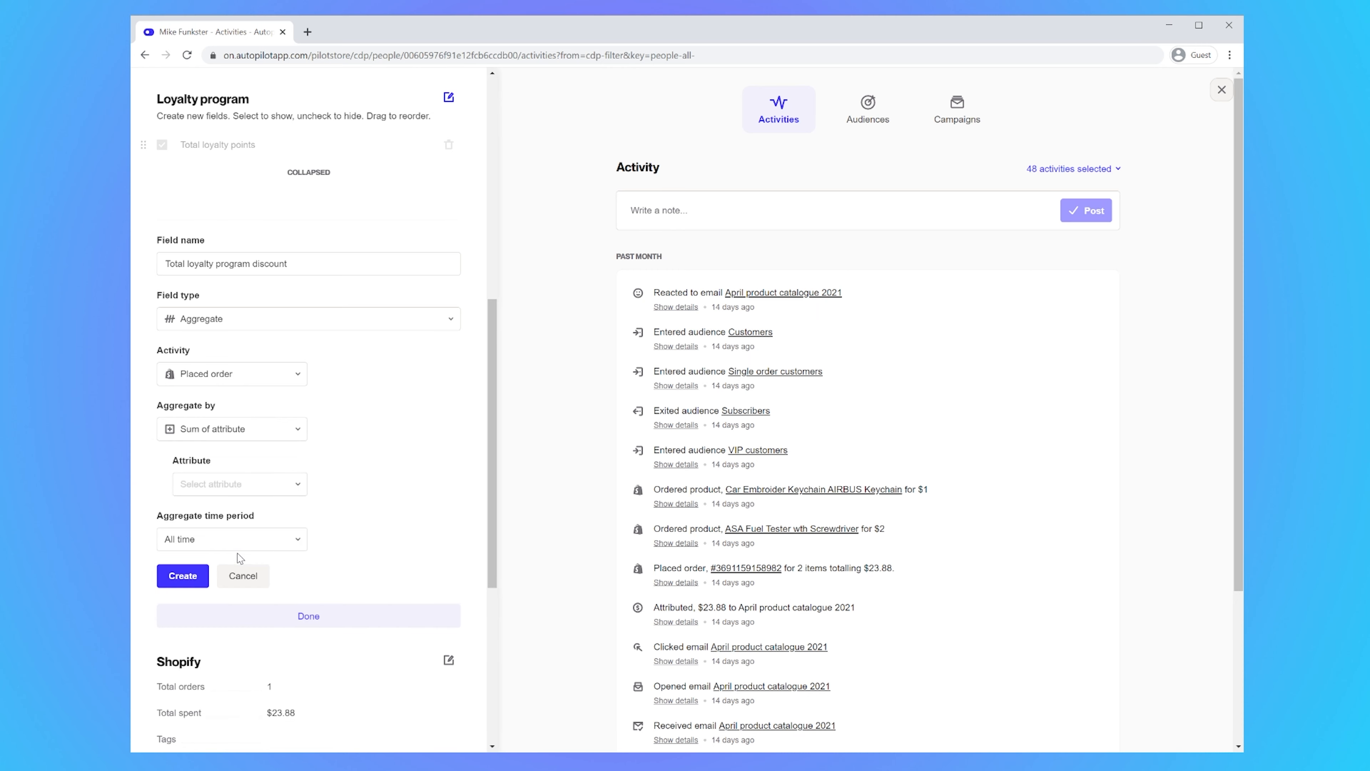
{"action": "left_click", "coordinate": [231, 490]}
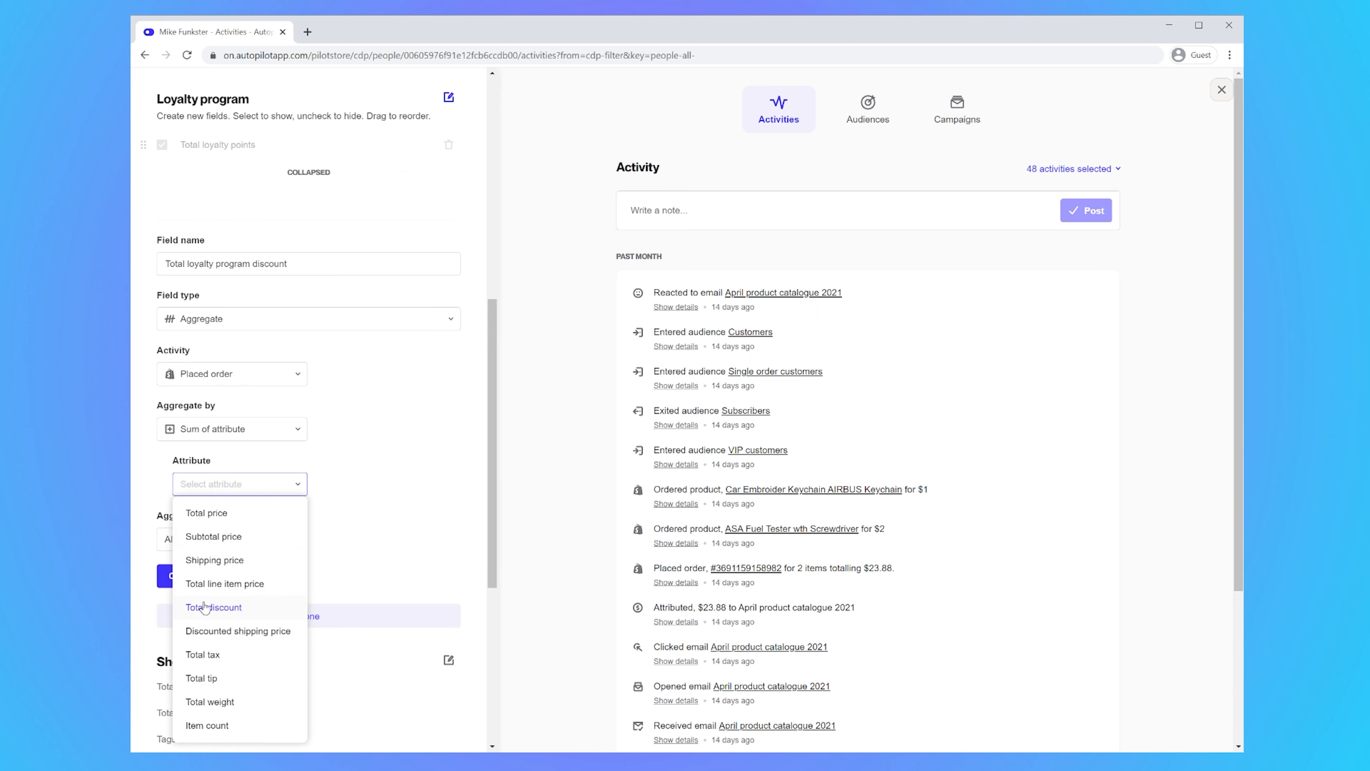
{"action": "left_click", "coordinate": [232, 609]}
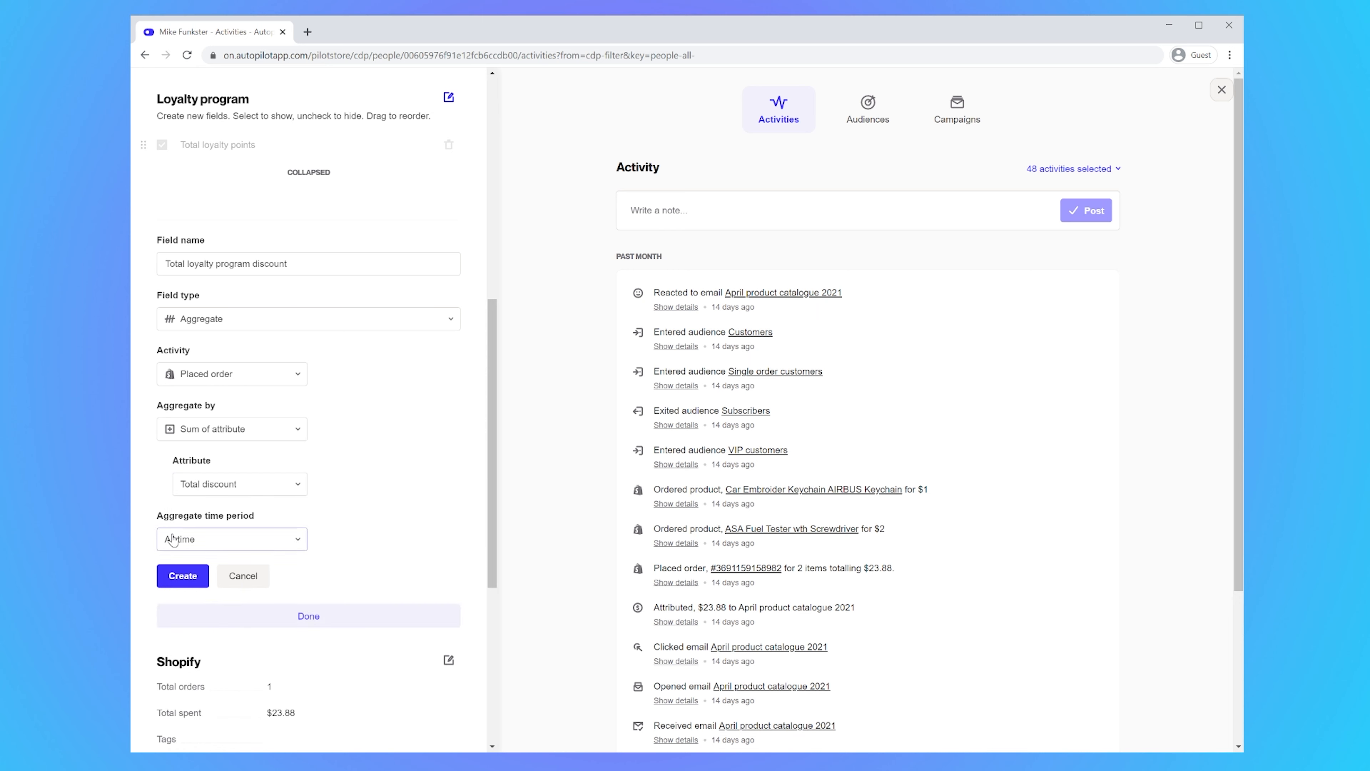
Keep the aggregate time period at All time, create the field, and finish editing the Loyalty program section.
{"action": "left_click", "coordinate": [250, 543]}
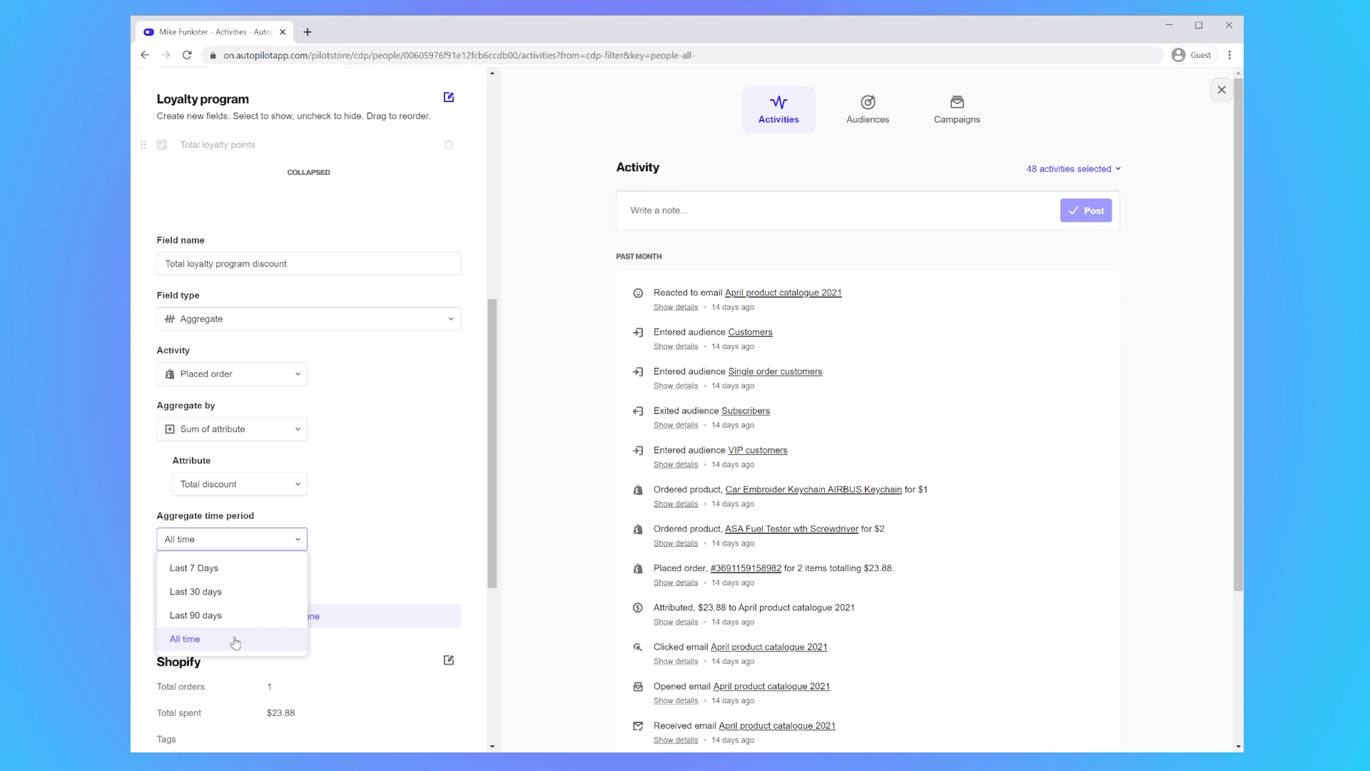
{"action": "left_click", "coordinate": [195, 646]}
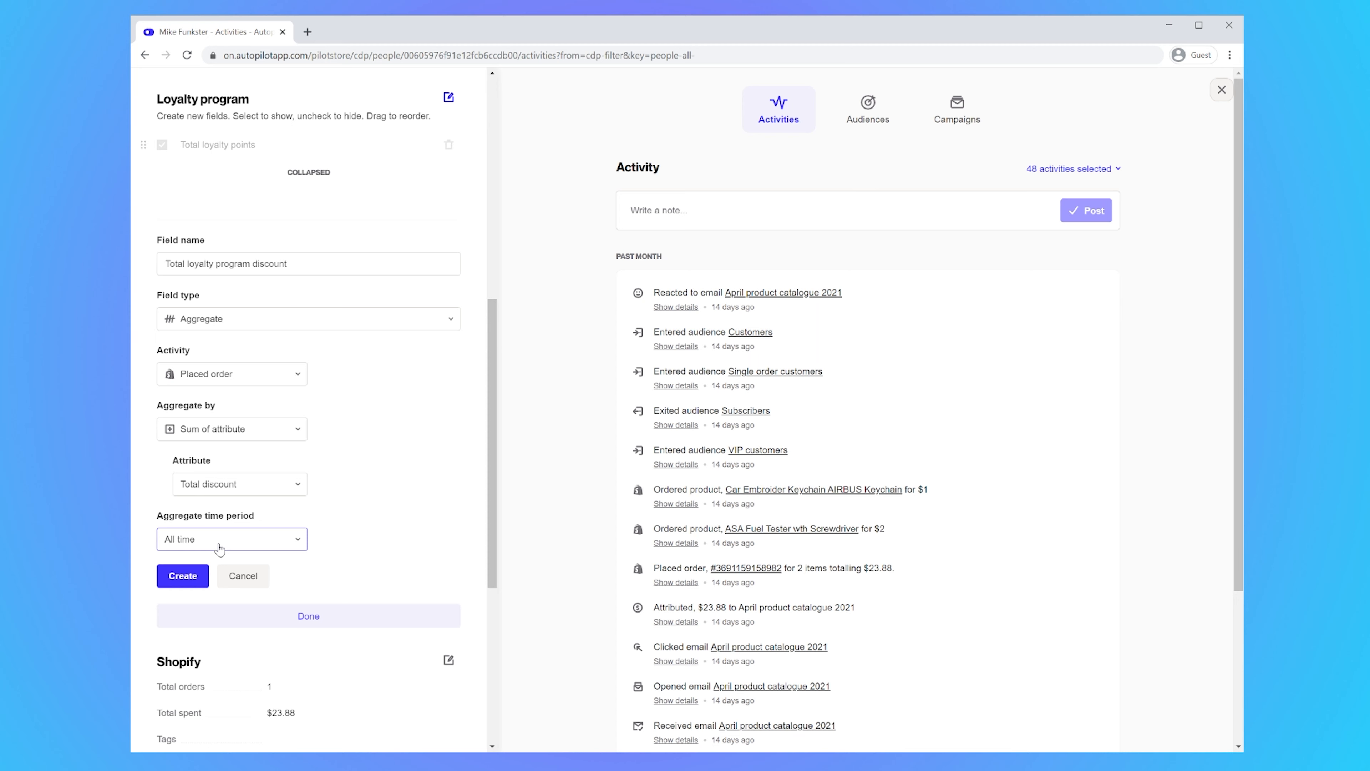
{"action": "left_click", "coordinate": [184, 259]}
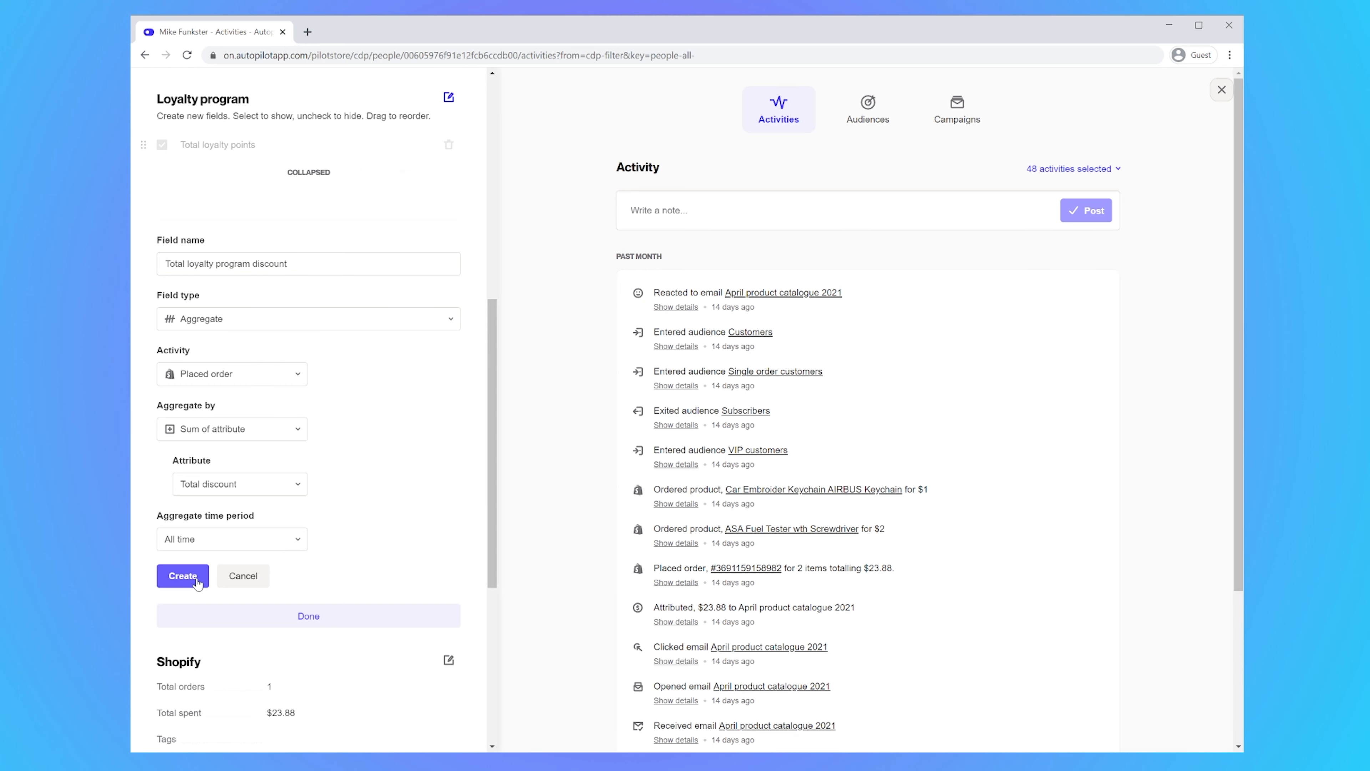
{"action": "left_click", "coordinate": [183, 576]}
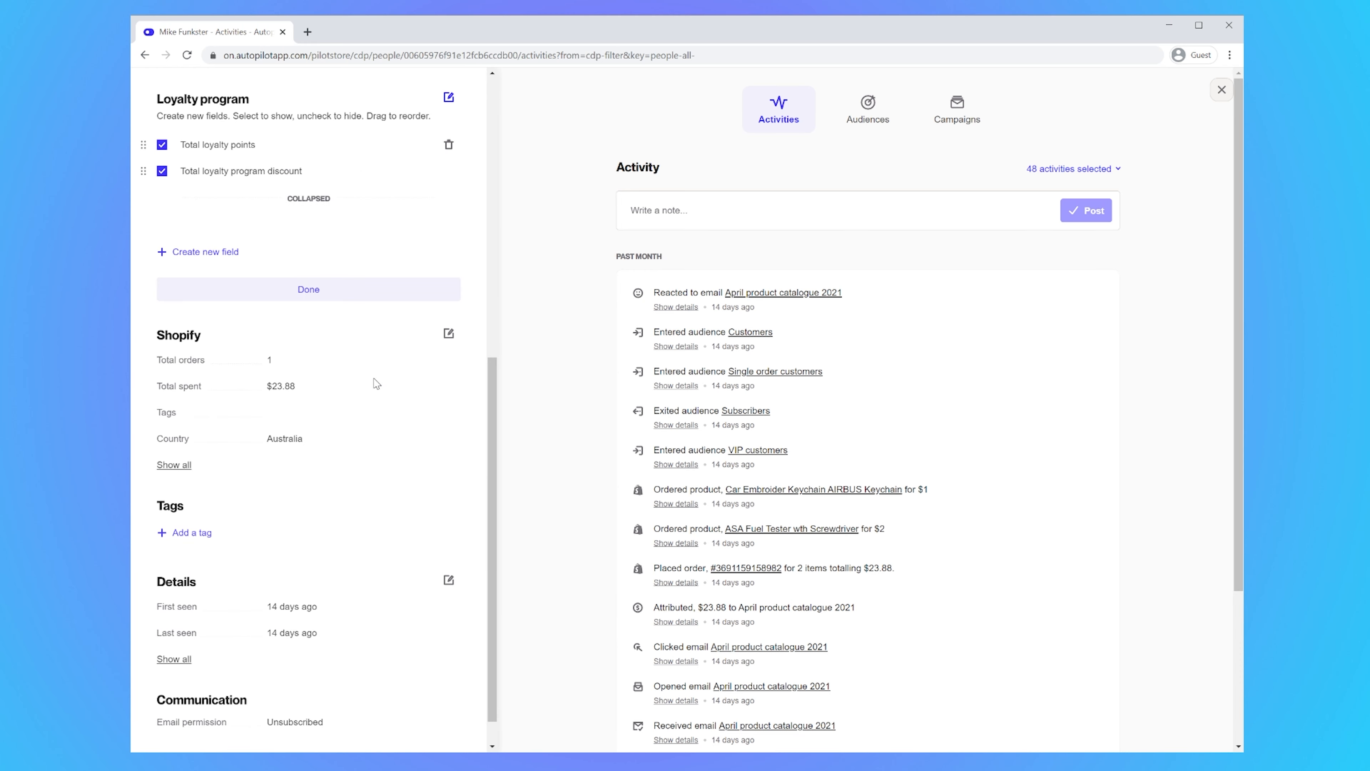
{"action": "left_click", "coordinate": [323, 289]}
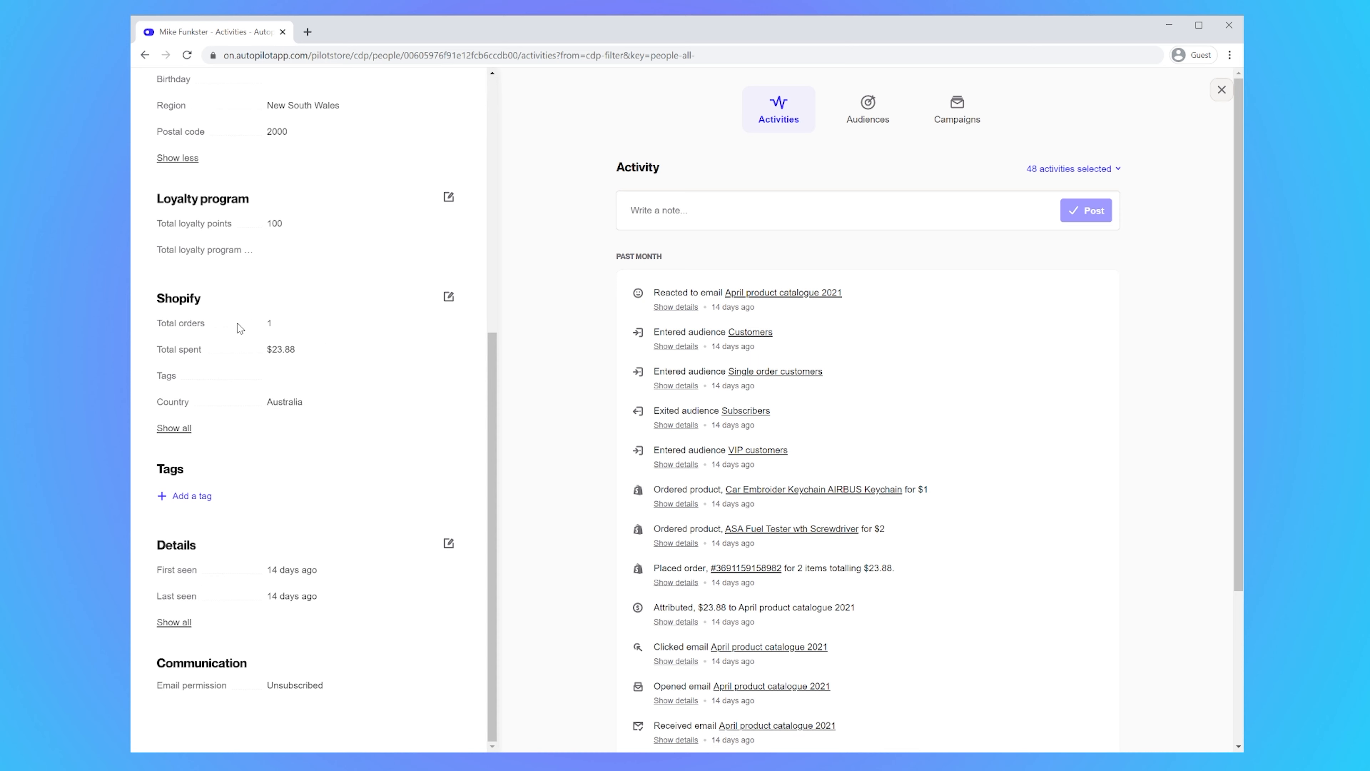
{"action": "scroll", "coordinate": [188, 326], "scroll_direction": "up", "scroll_amount": 2}
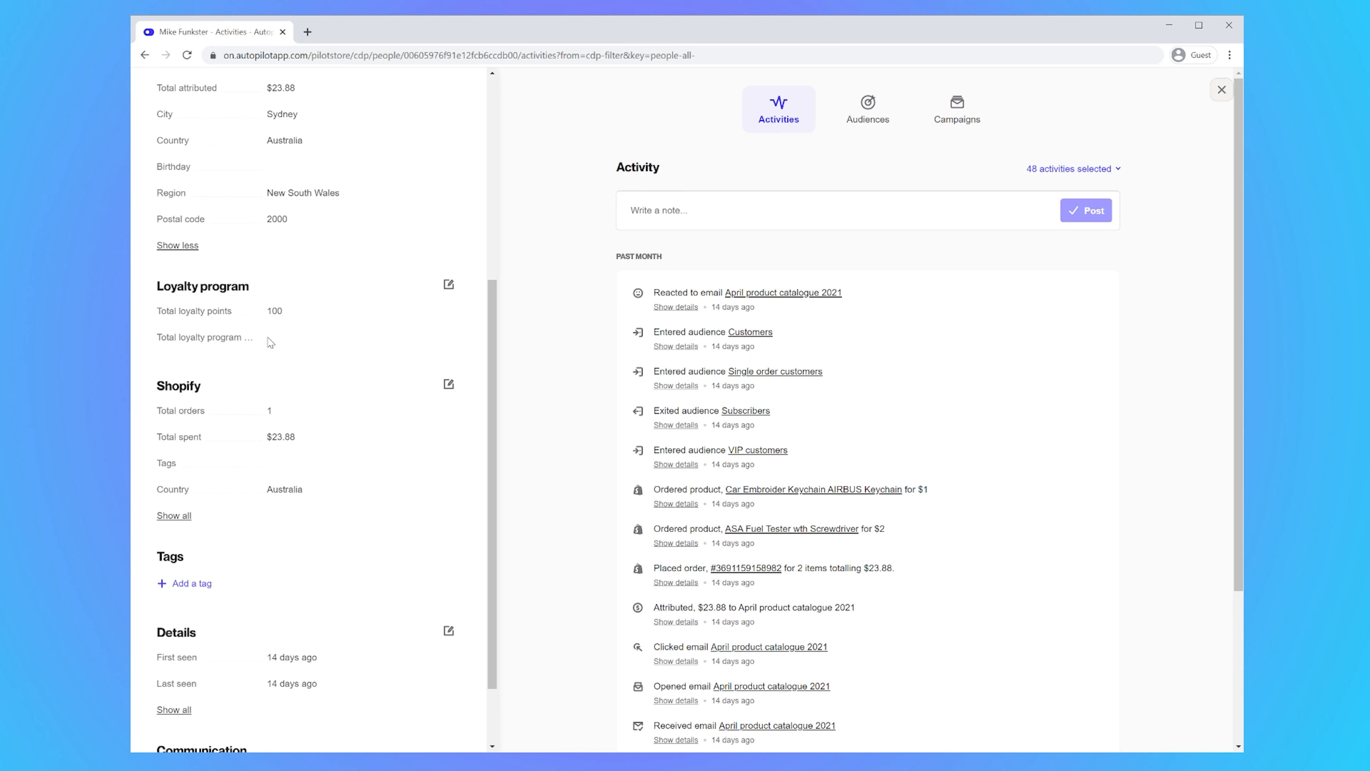
{"action": "scroll", "coordinate": [281, 437], "scroll_direction": "up", "scroll_amount": 6}
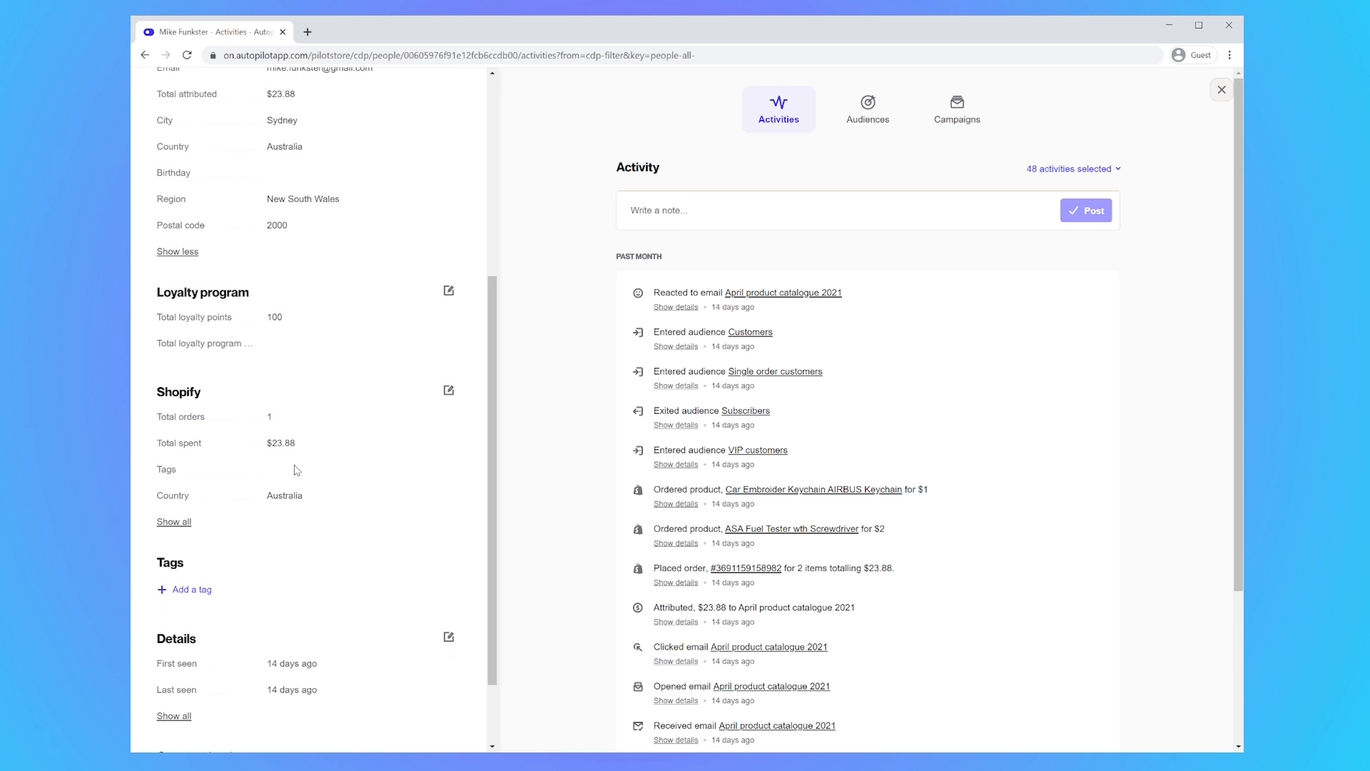
Hide the Tags and Communication preferences sections in the profile layout and finish managing the layout.
{"action": "left_click", "coordinate": [202, 204]}
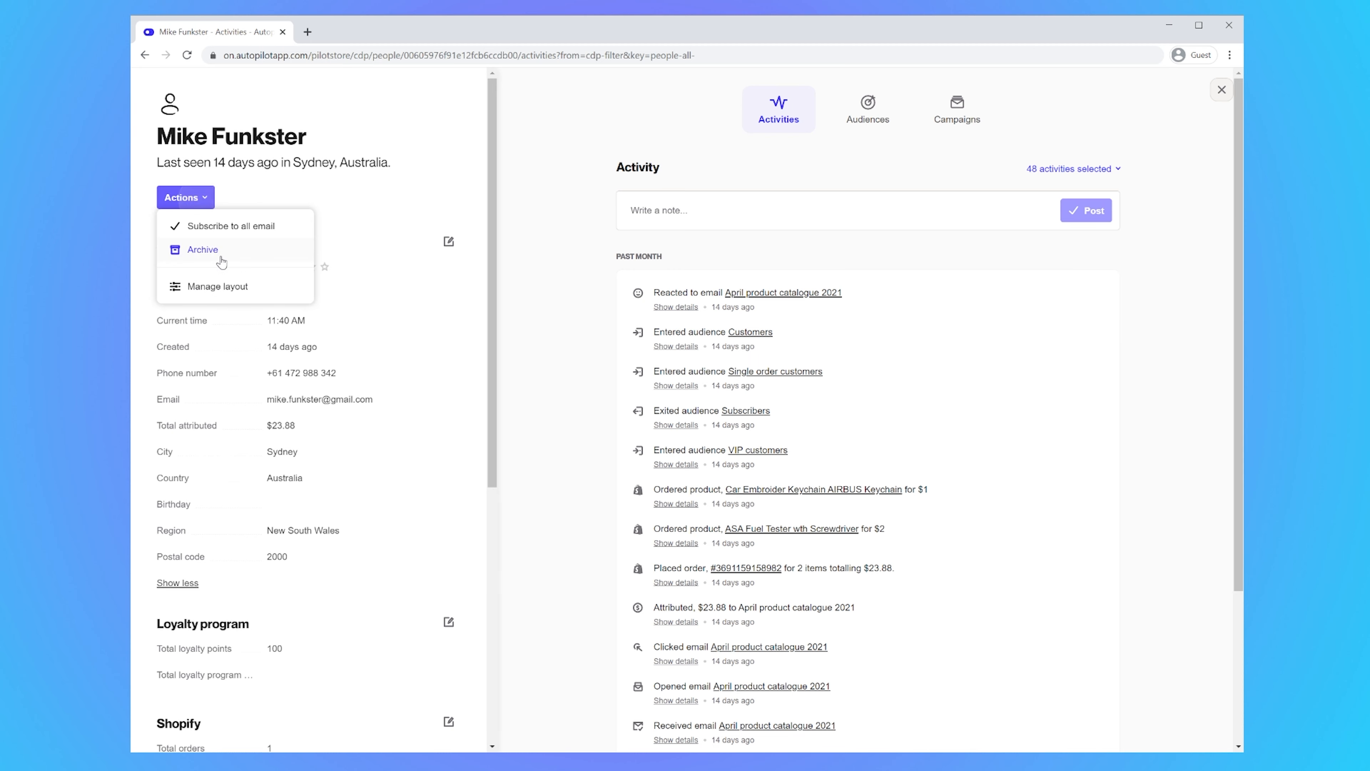
{"action": "left_click", "coordinate": [216, 286]}
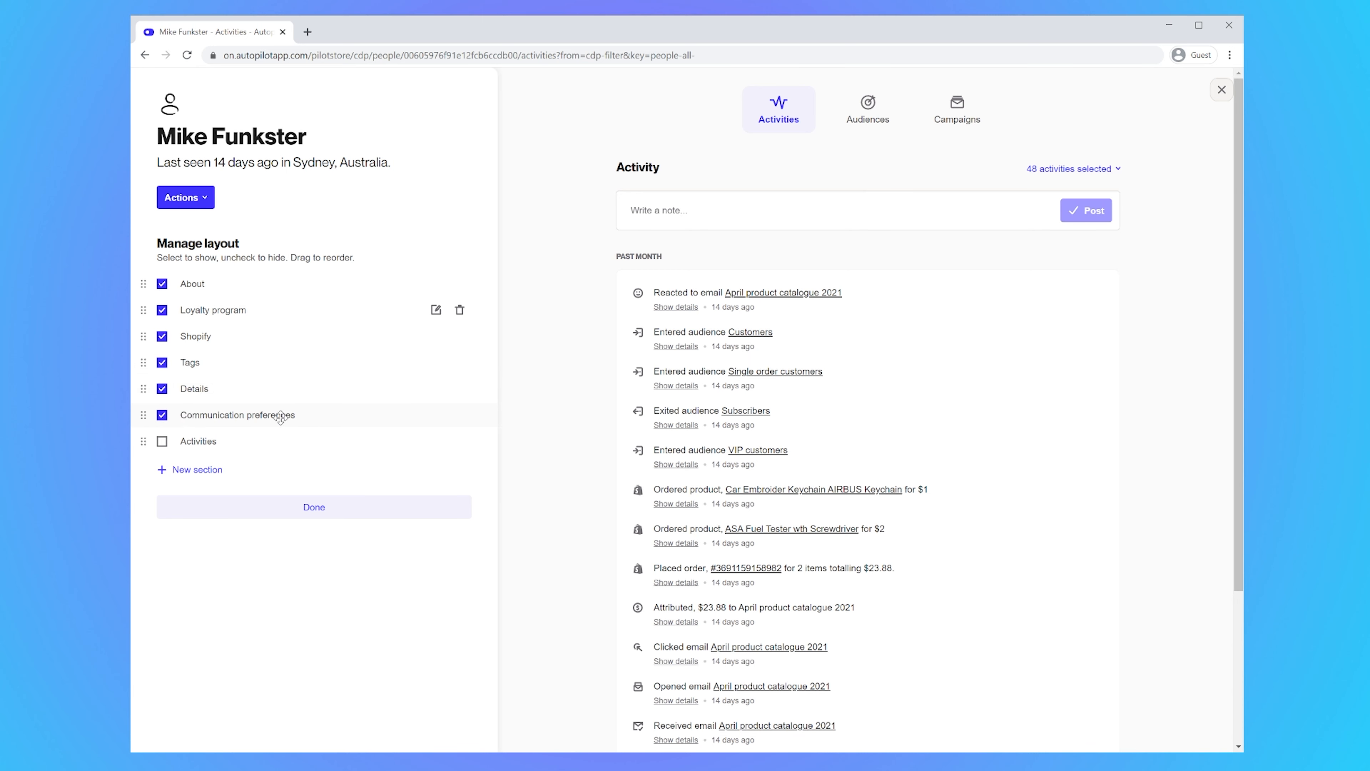
{"action": "left_click", "coordinate": [163, 366]}
{"action": "left_click", "coordinate": [161, 417]}
{"action": "left_click", "coordinate": [233, 507]}
{"action": "scroll", "coordinate": [252, 479], "scroll_direction": "down", "scroll_amount": 1}
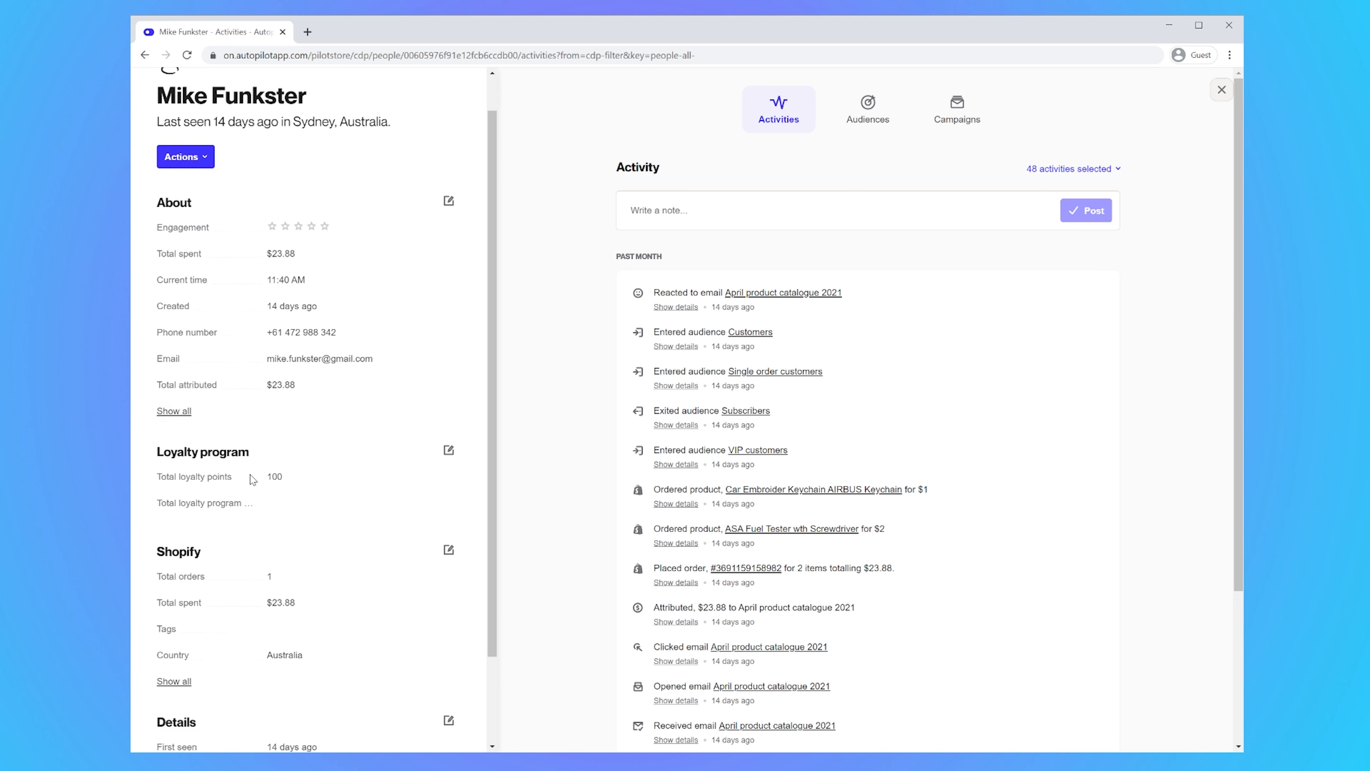
{"action": "scroll", "coordinate": [253, 480], "scroll_direction": "down", "scroll_amount": 2}
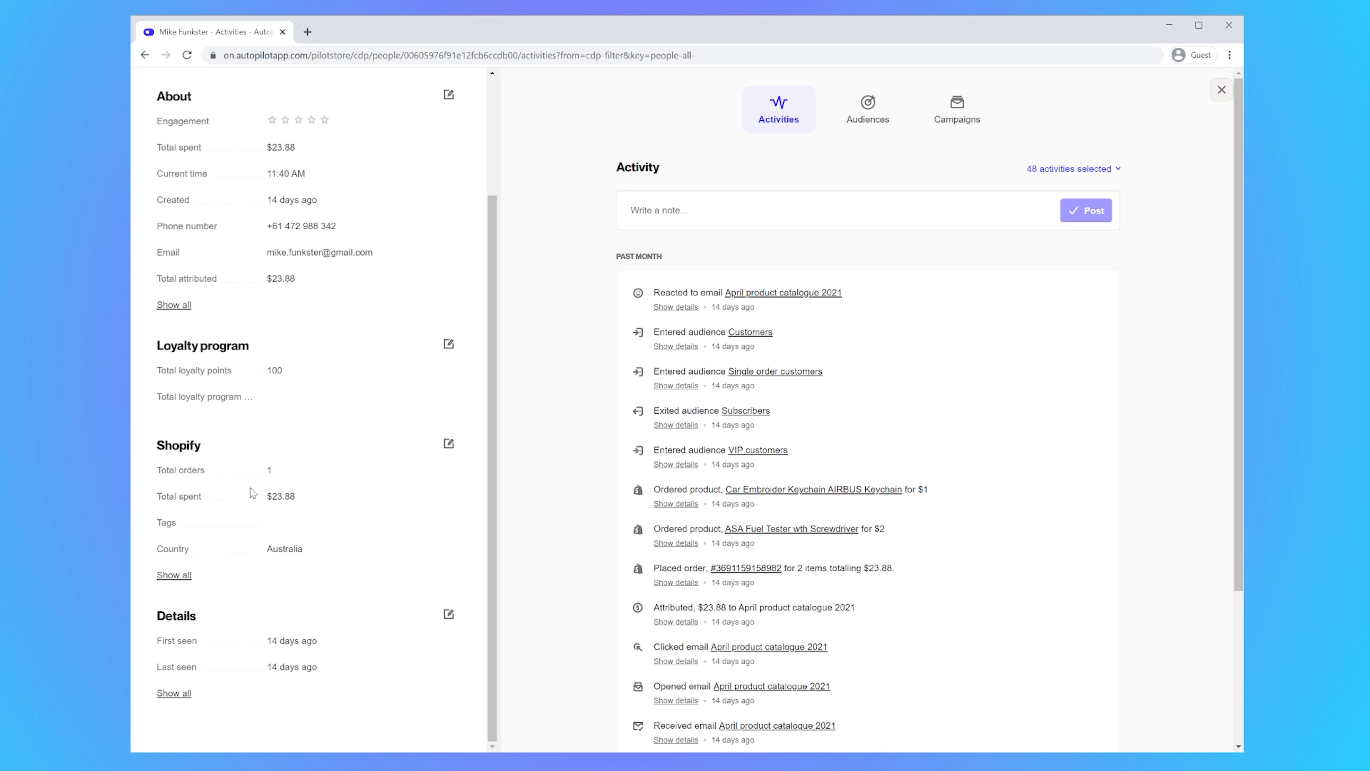
Reopen the profile's layout management, hide the Details section, and save the layout.
{"action": "scroll", "coordinate": [219, 674], "scroll_direction": "up", "scroll_amount": 3}
{"action": "left_click", "coordinate": [186, 198]}
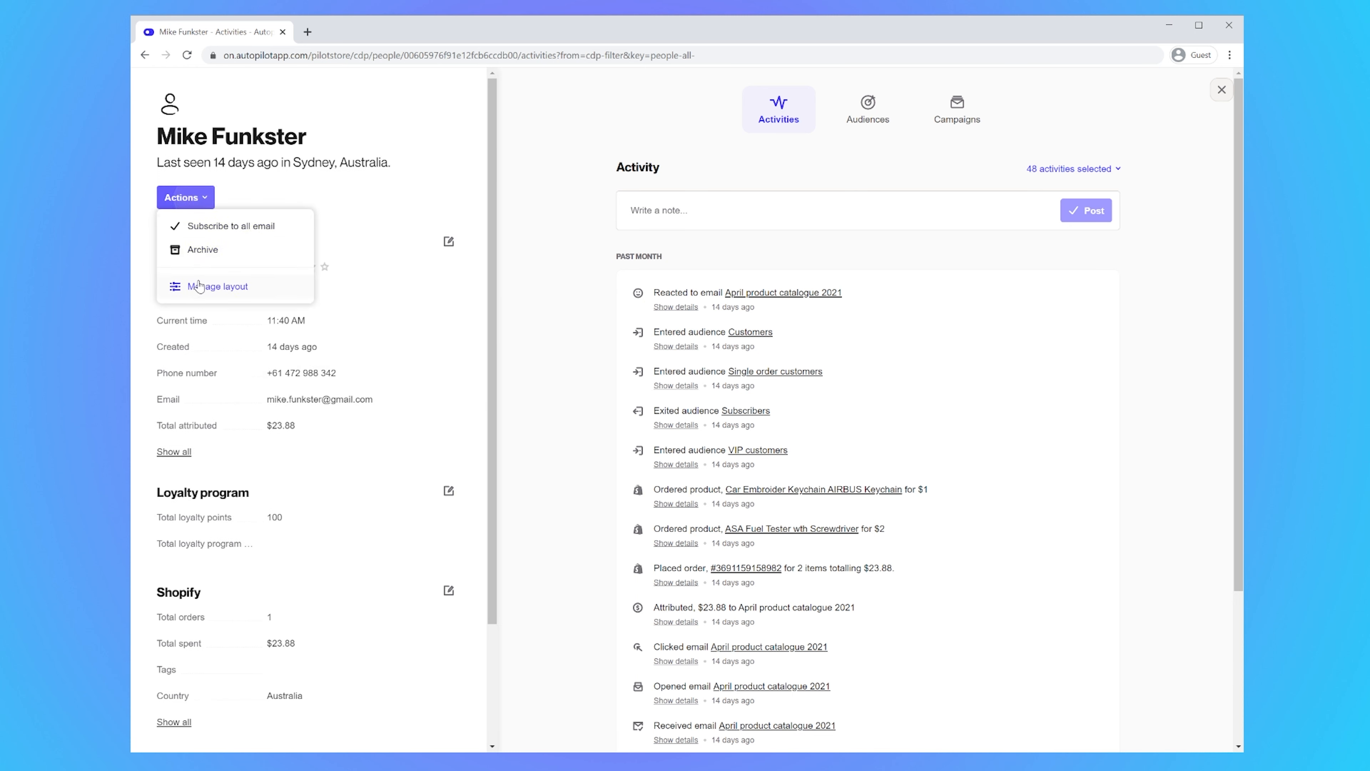
{"action": "left_click", "coordinate": [199, 286]}
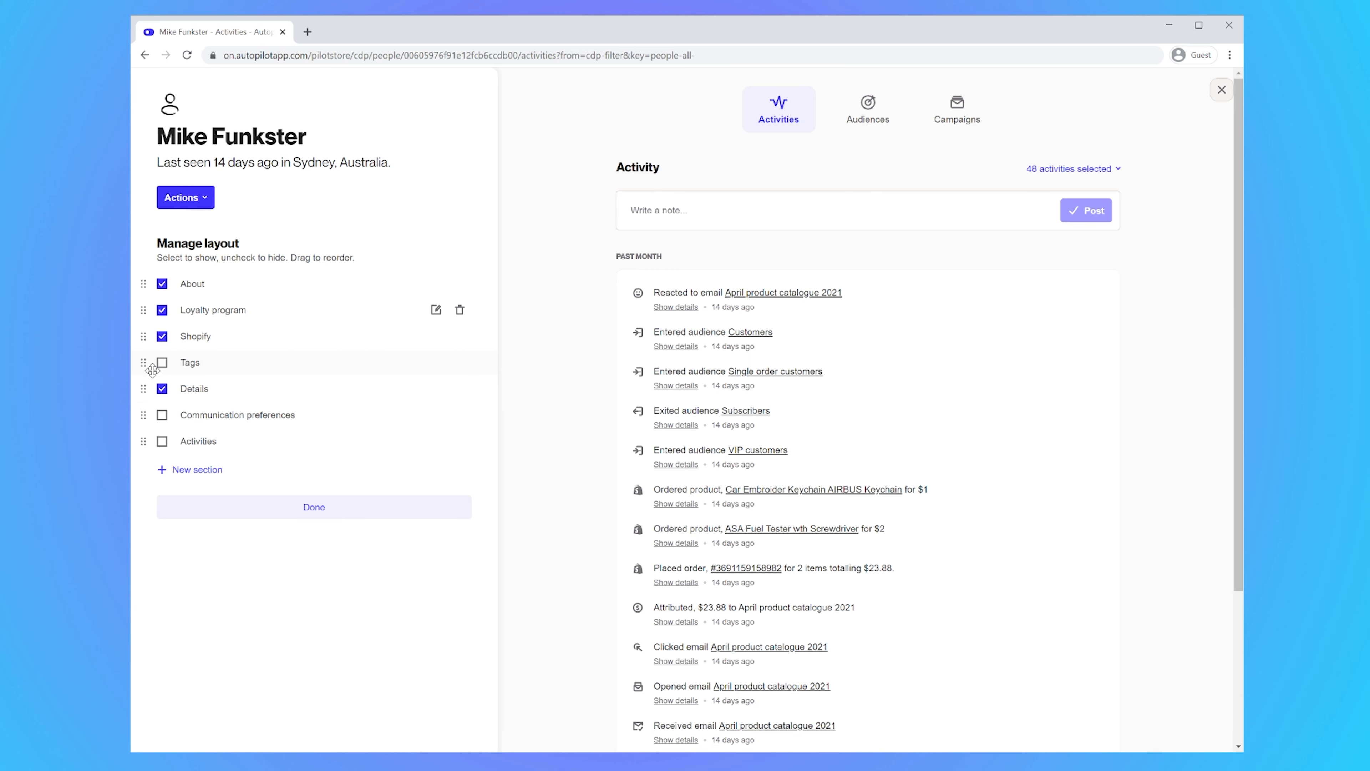
{"action": "left_click", "coordinate": [303, 510]}
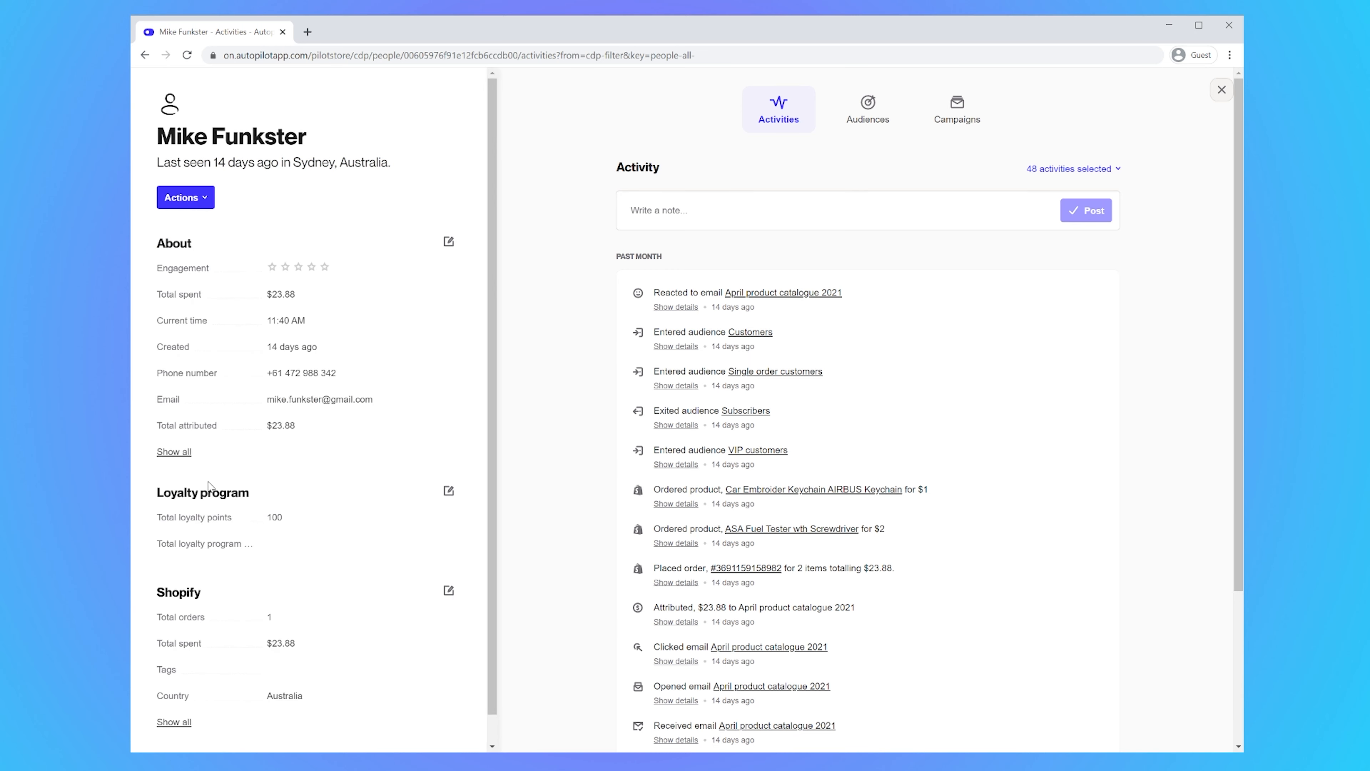
Expand the Shopify section to show all its fields and look through the list.
{"action": "scroll", "coordinate": [208, 571], "scroll_direction": "down", "scroll_amount": 1}
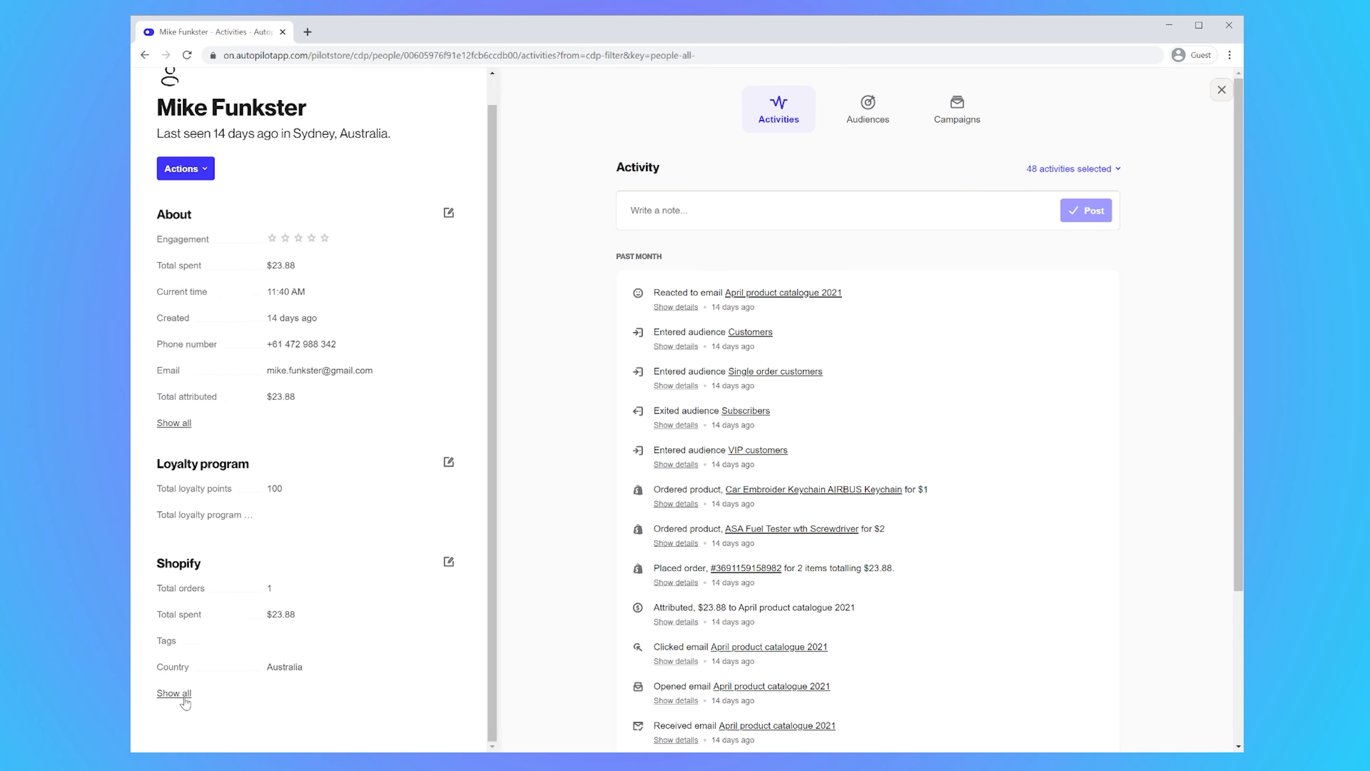
{"action": "left_click", "coordinate": [174, 693]}
{"action": "scroll", "coordinate": [186, 648], "scroll_direction": "down", "scroll_amount": 15}
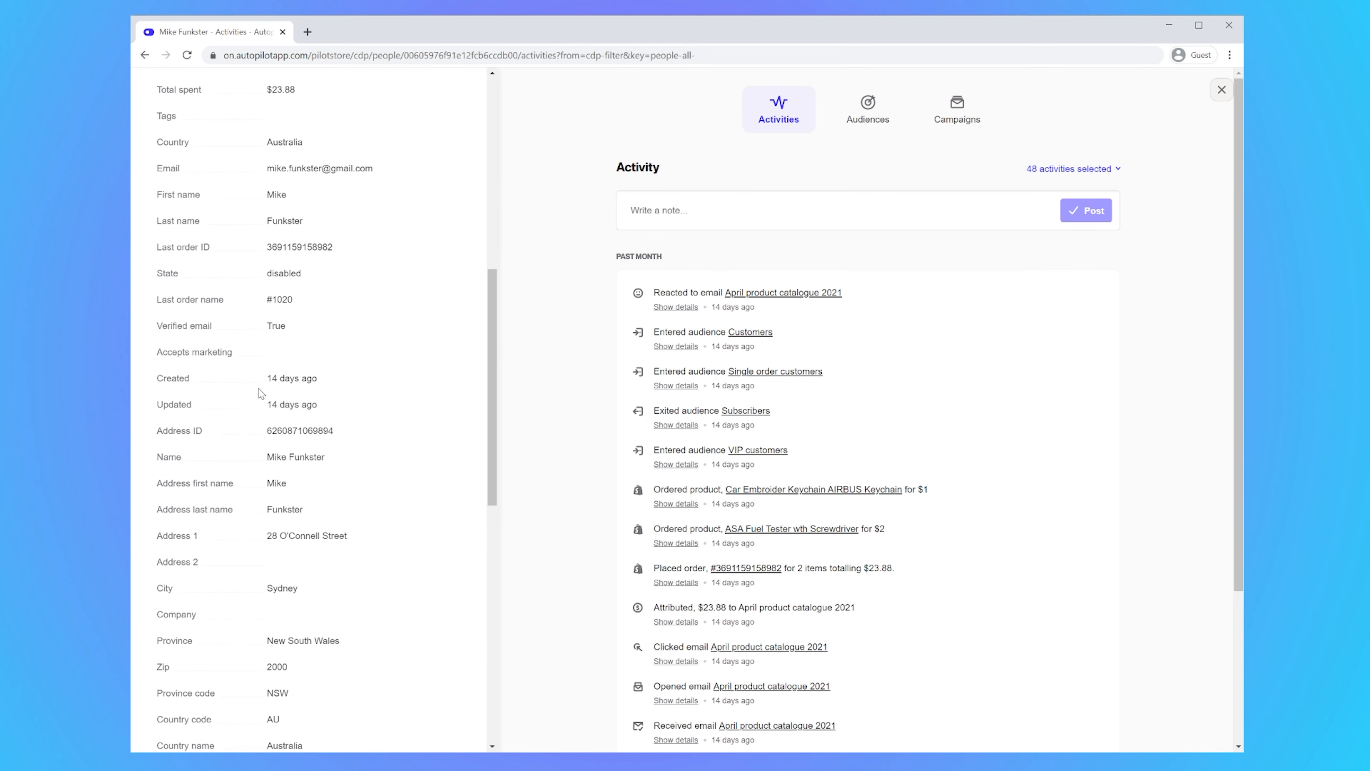